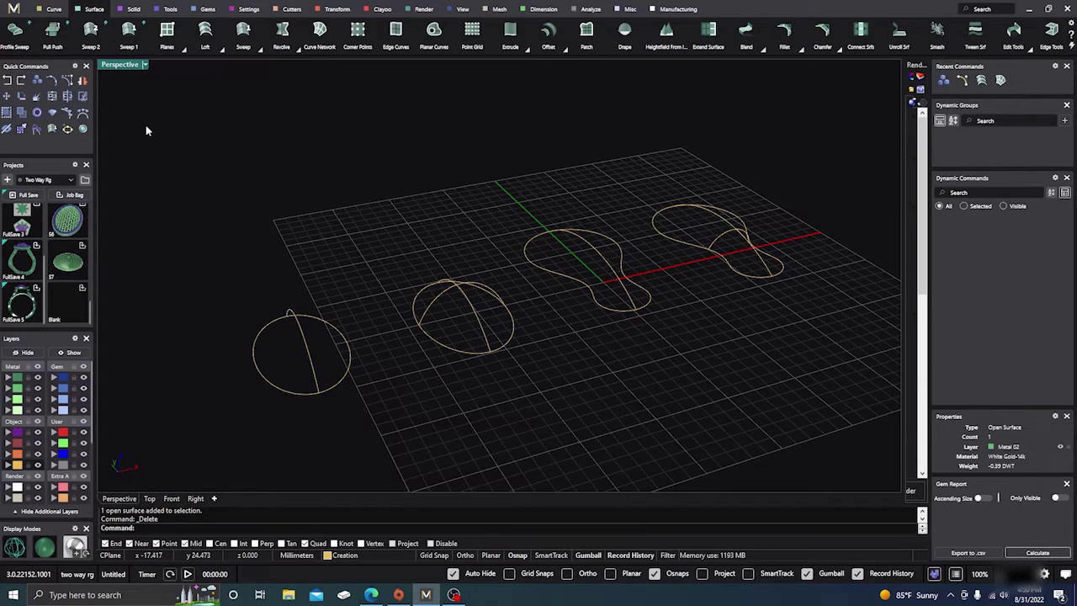
# Step: Switch between the curve and surface tool sets and orbit around the curves
pyautogui.click(52, 10)
pyautogui.click(98, 15)
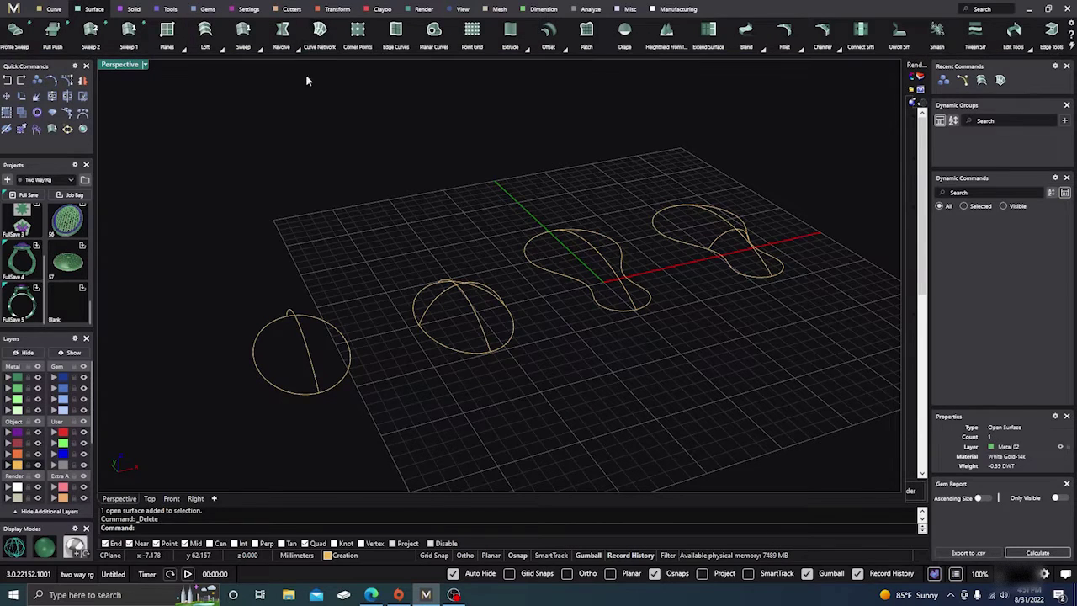
pyautogui.scroll(-3, 461, 216)
pyautogui.moveTo(504, 303); pyautogui.dragTo(510, 328, button='right')
pyautogui.scroll(3, 579, 250)
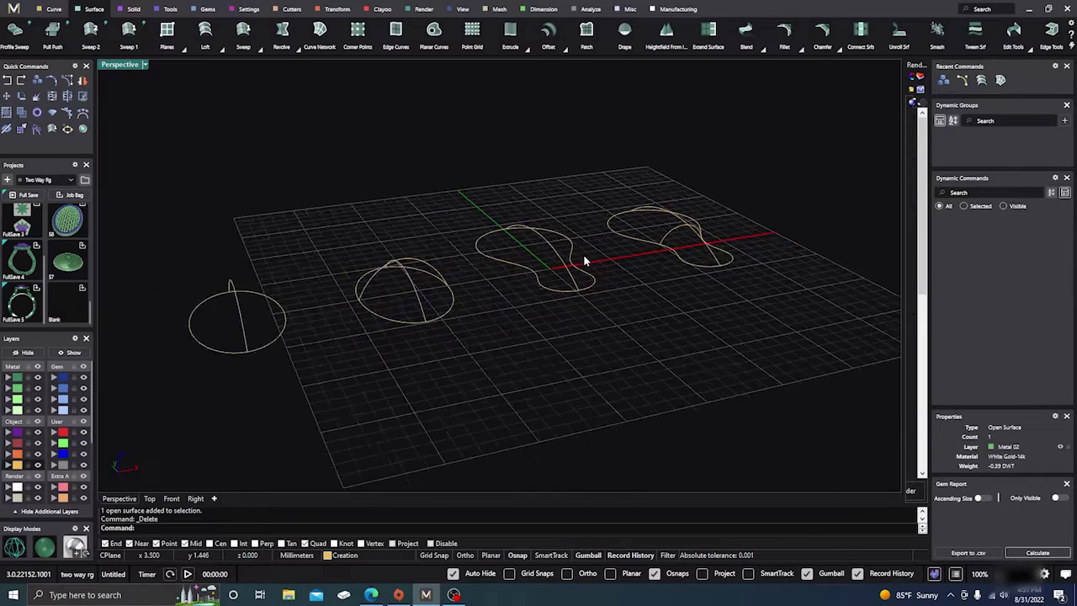
pyautogui.scroll(-3, 609, 319)
pyautogui.moveTo(608, 320); pyautogui.dragTo(630, 291, button='right')
pyautogui.press('Home')
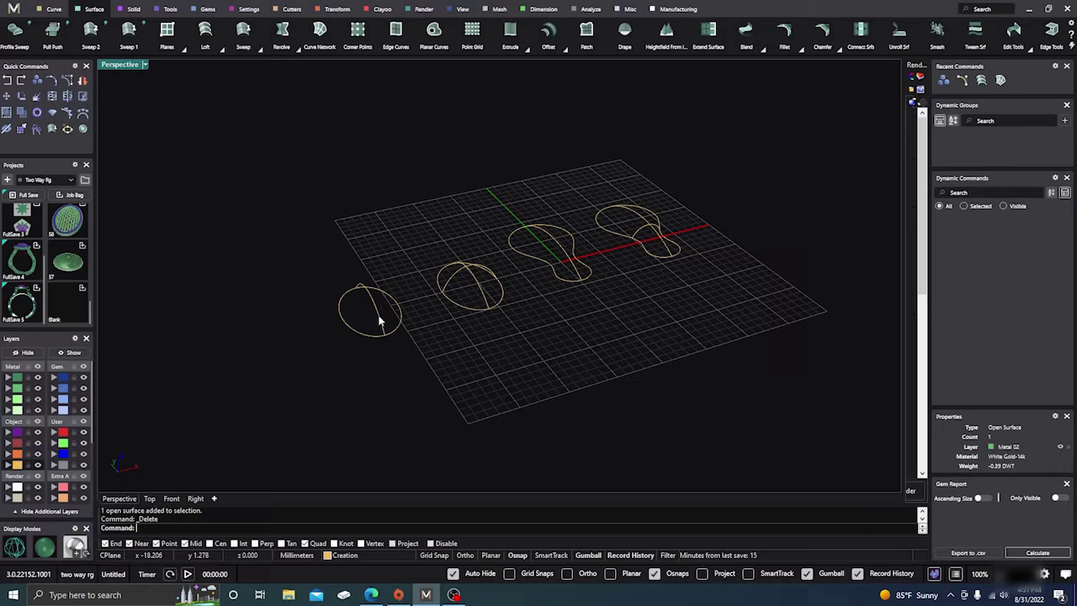
# Step: Test-select curves of the left circle and the middle shape, then clear the selection
pyautogui.click(350, 327)
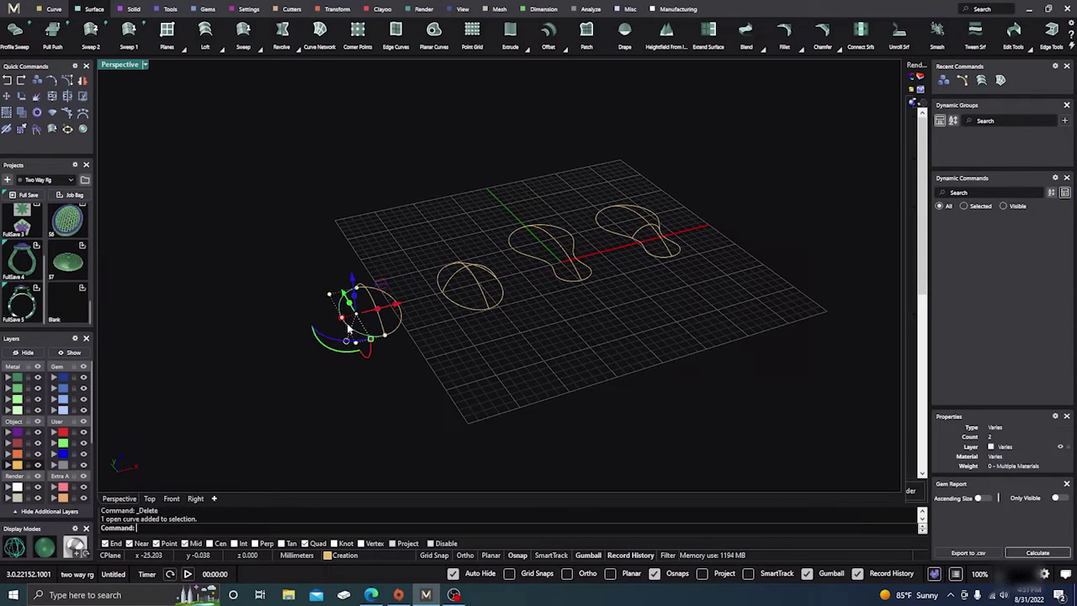
pyautogui.click(382, 325)
pyautogui.moveTo(394, 313); pyautogui.dragTo(399, 313)
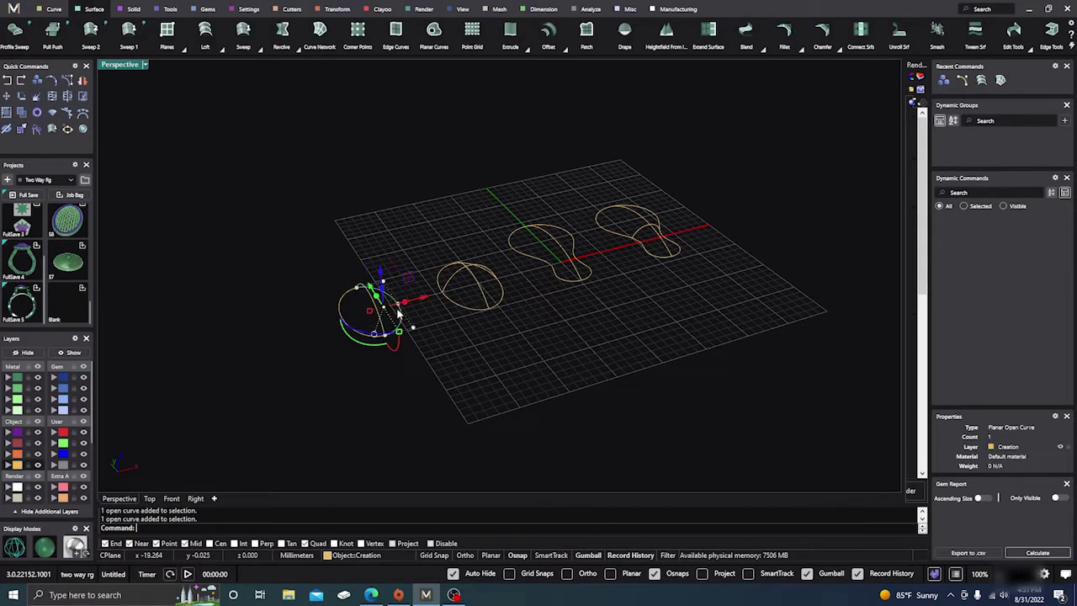
pyautogui.click(435, 243)
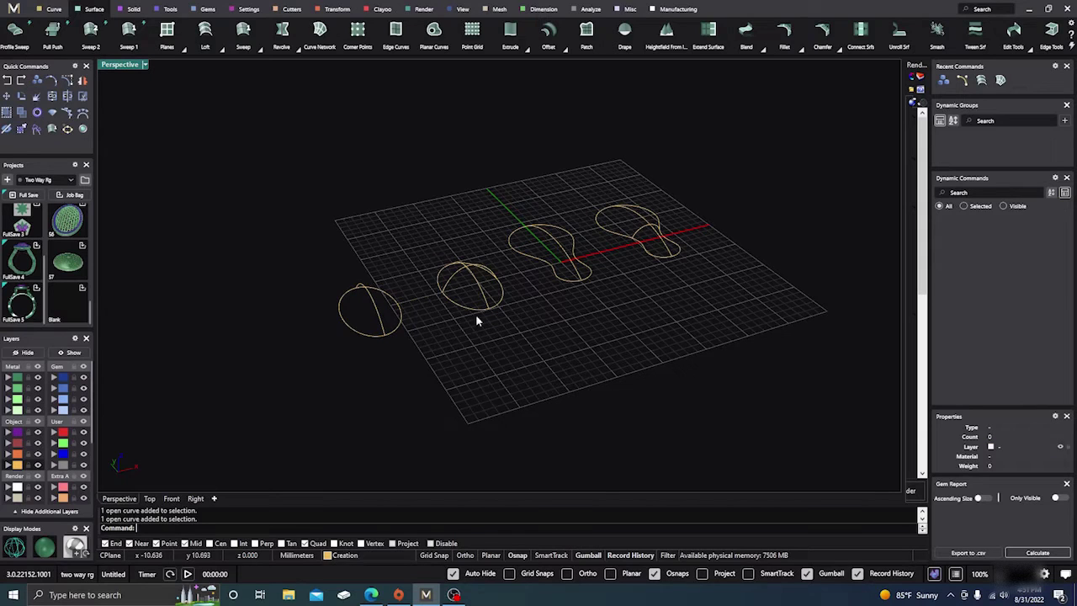
pyautogui.scroll(3, 468, 267)
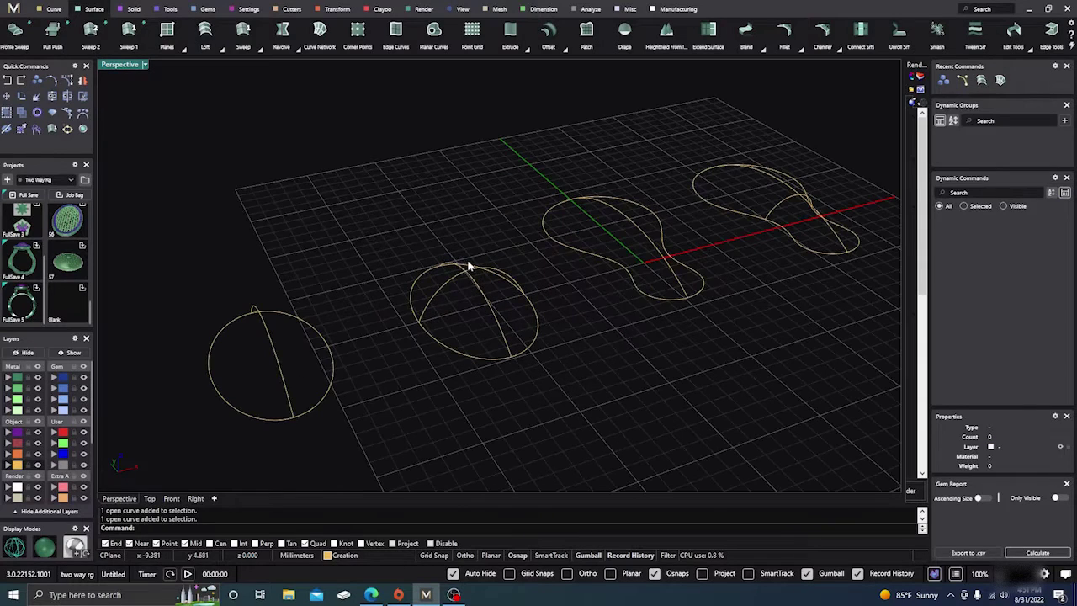
pyautogui.click(420, 285)
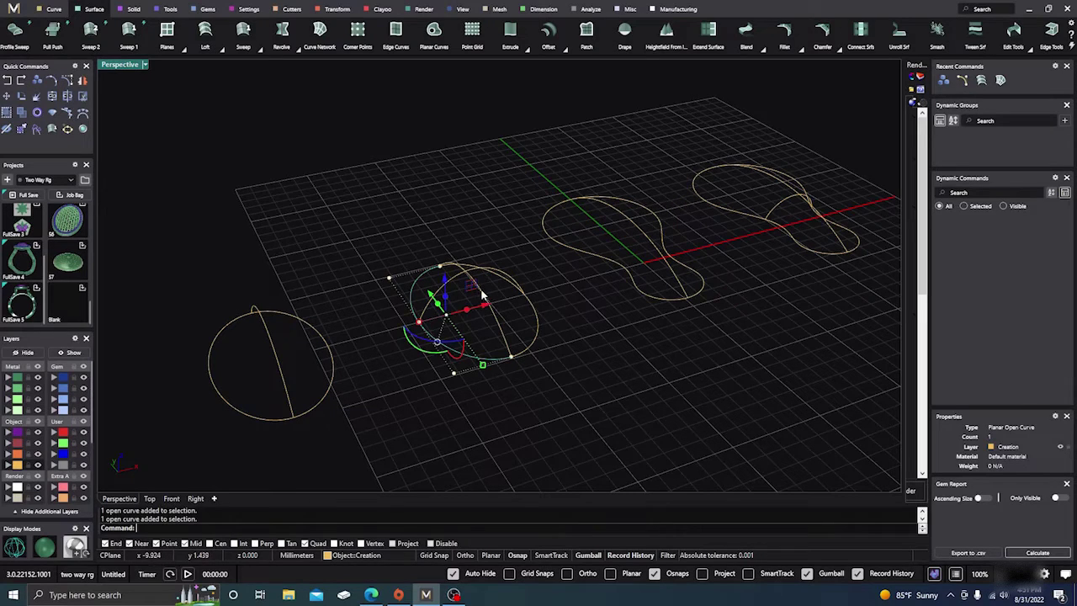
pyautogui.click(464, 252)
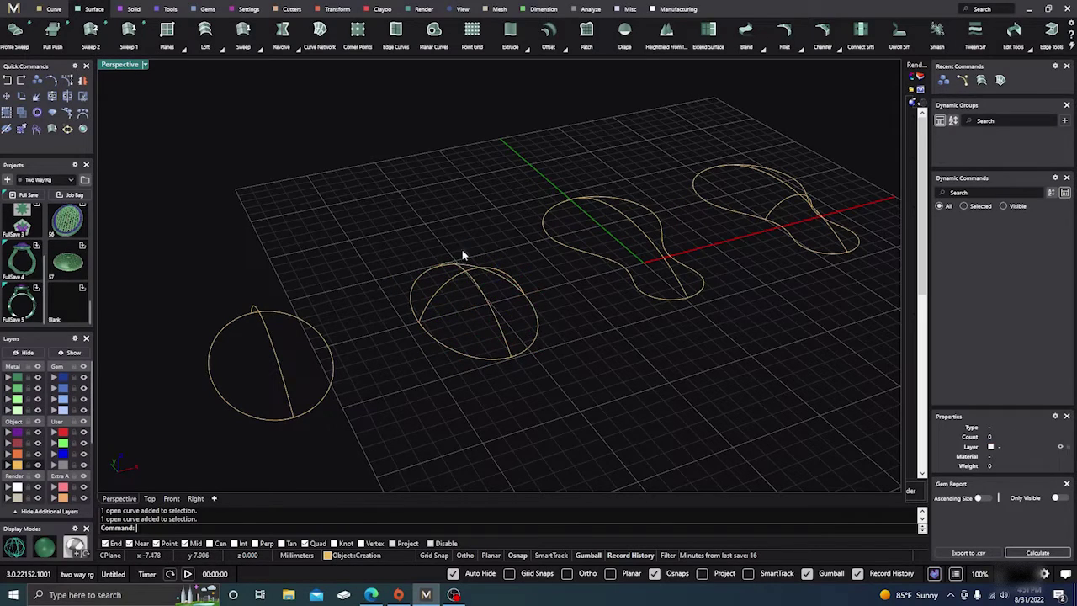
pyautogui.click(443, 290)
pyautogui.click(373, 217)
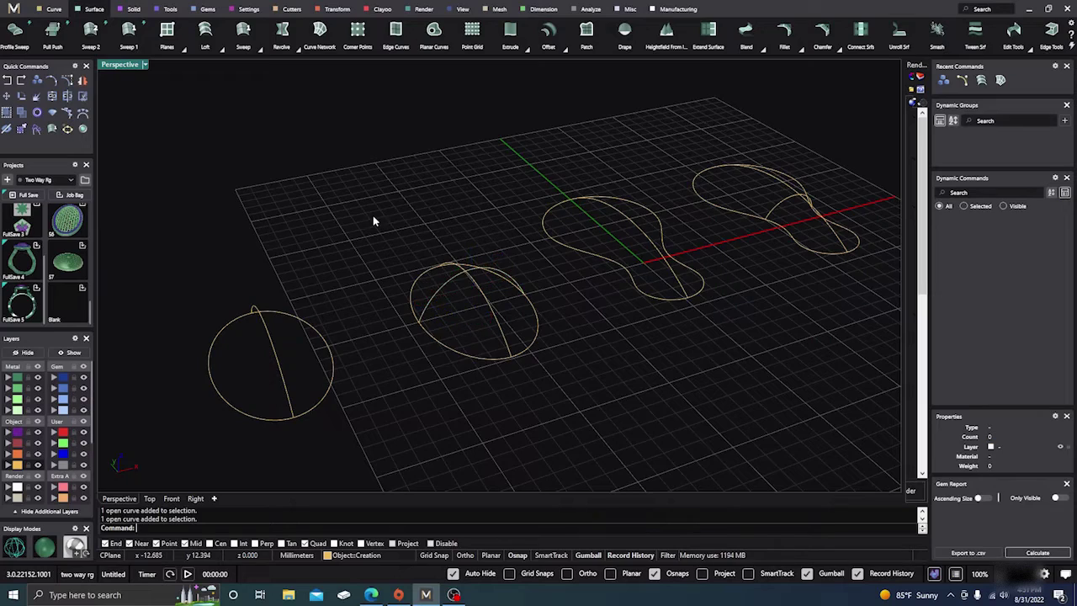
pyautogui.moveTo(373, 217); pyautogui.dragTo(538, 327, button='right')
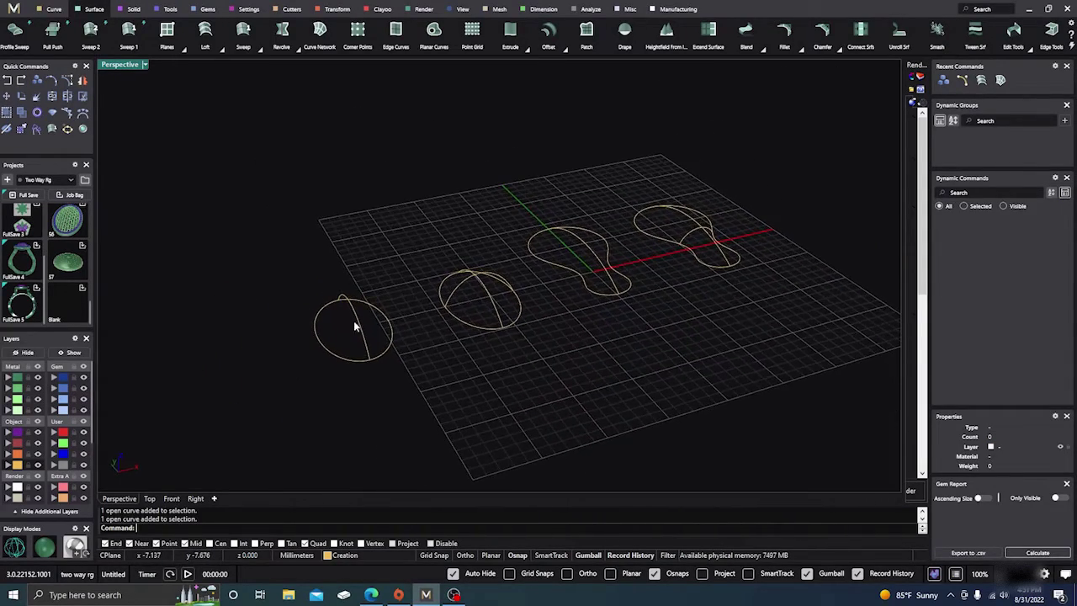
# Step: Loft a trial surface through the left circle's curves, inspect it, and delete it
pyautogui.click(205, 32)
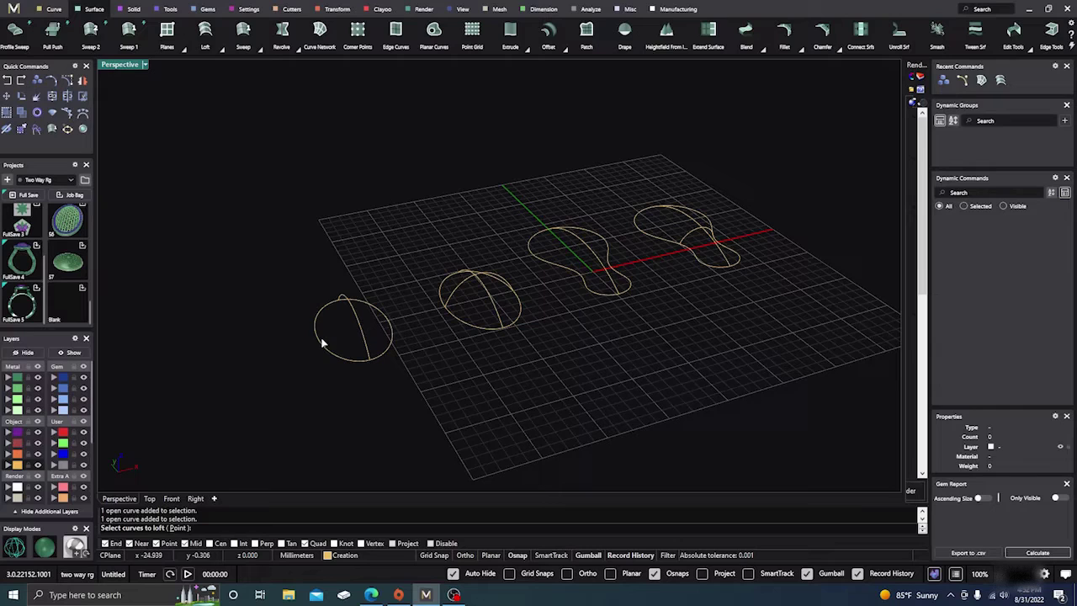
pyautogui.moveTo(281, 256); pyautogui.dragTo(407, 392)
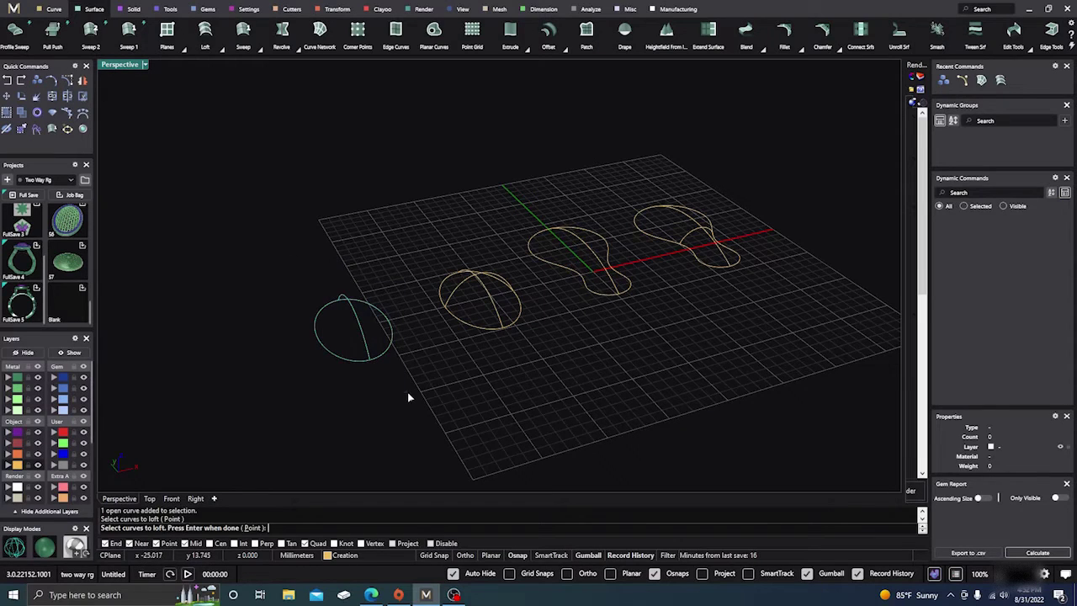
pyautogui.press('Return')
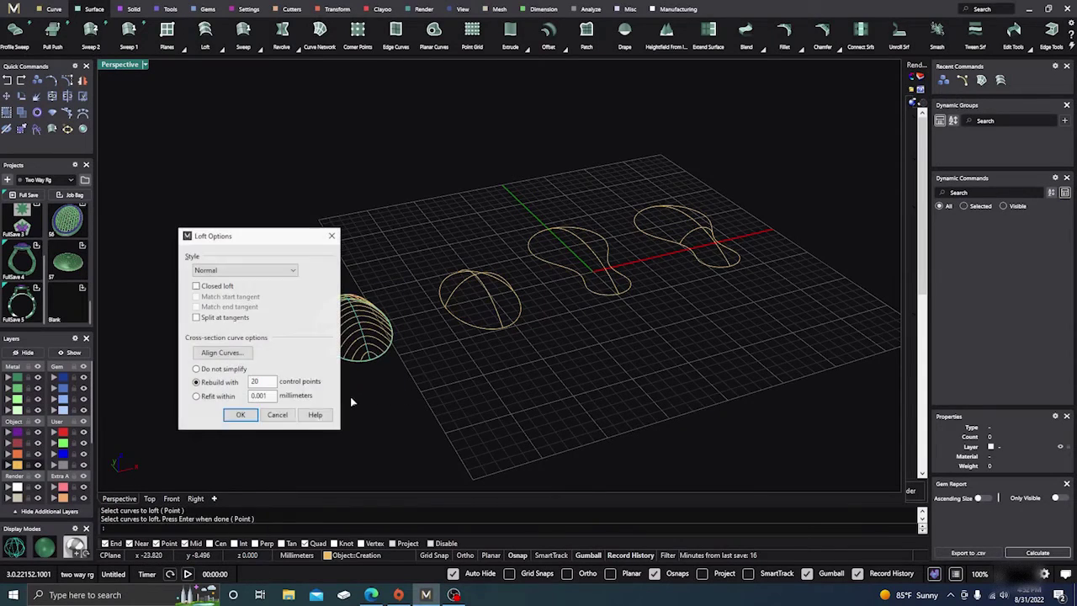
pyautogui.click(241, 415)
pyautogui.moveTo(325, 392)
pyautogui.mouseDown(button='right')
pyautogui.moveTo(315, 344)
pyautogui.moveTo(321, 391)
pyautogui.mouseUp(button='right')
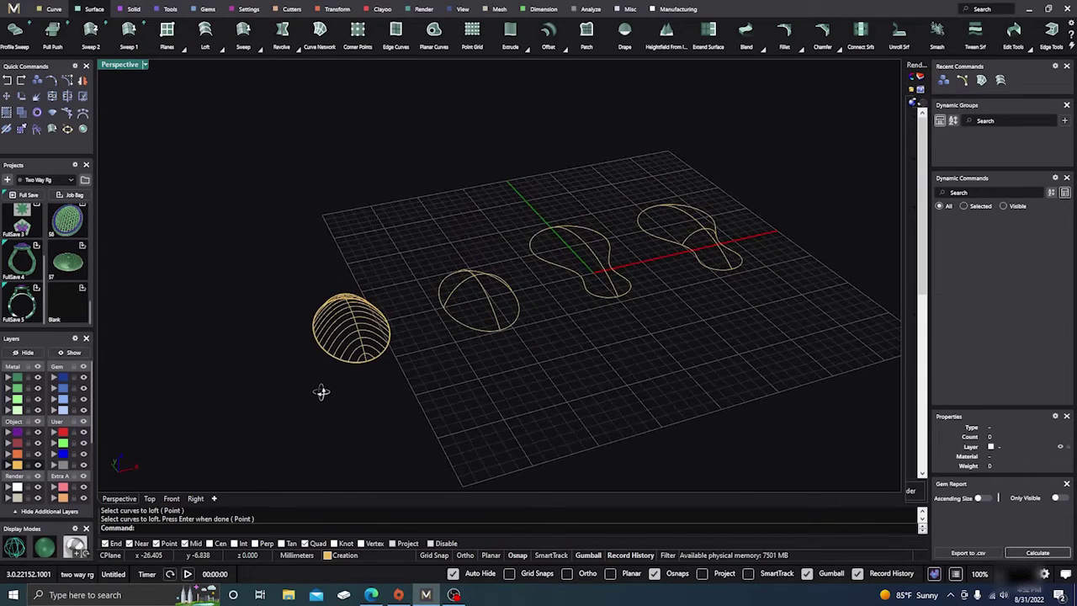
pyautogui.click(352, 335)
pyautogui.press('Delete')
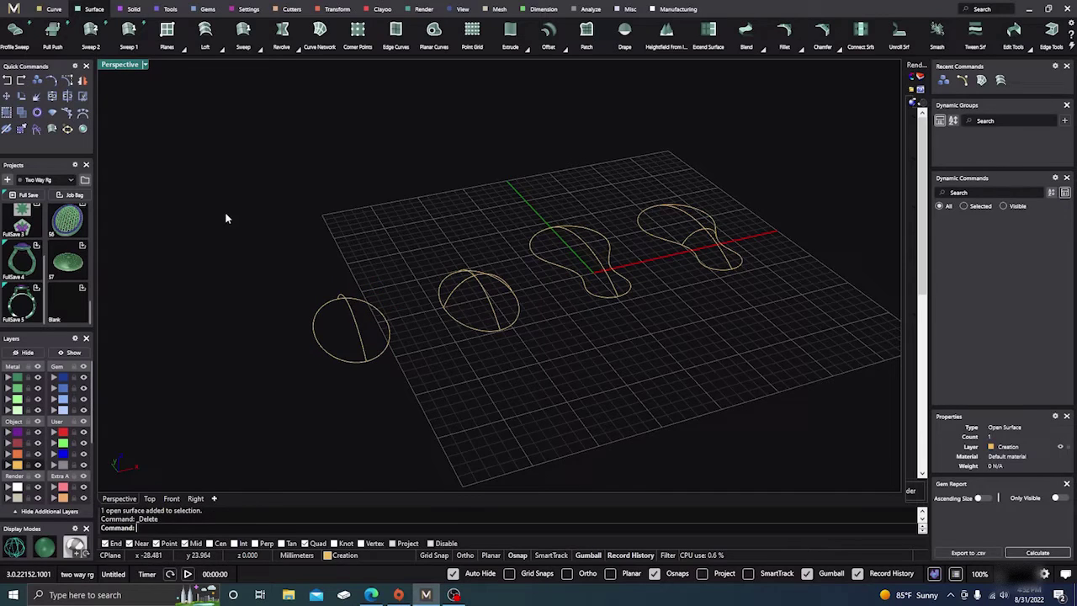
# Step: Loft the left circle's curves into a closed sphere, inspect it, and delete it
pyautogui.click(205, 34)
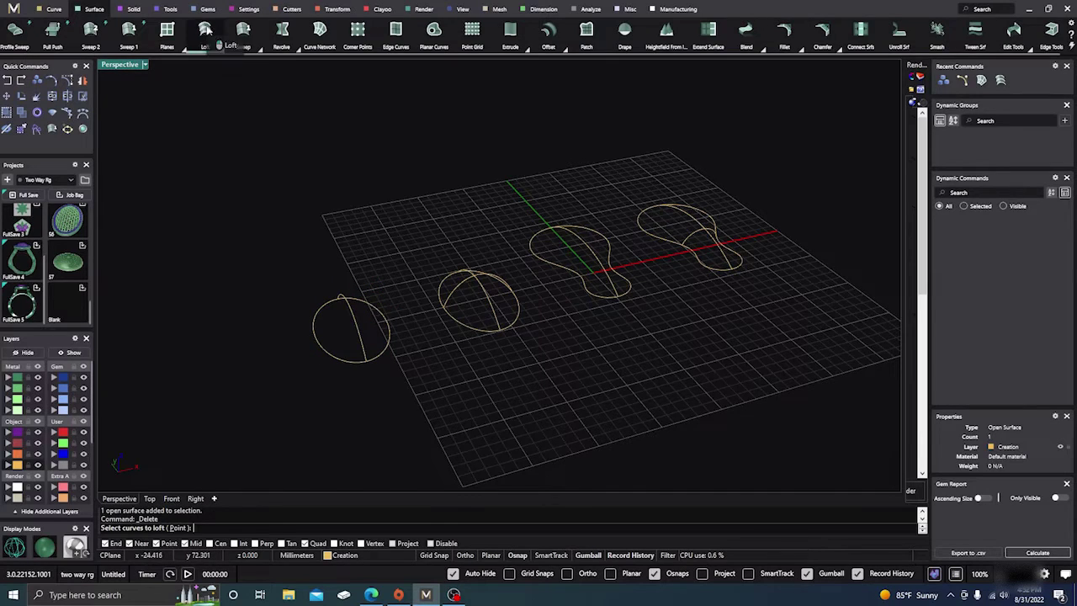
pyautogui.click(320, 348)
pyautogui.click(355, 322)
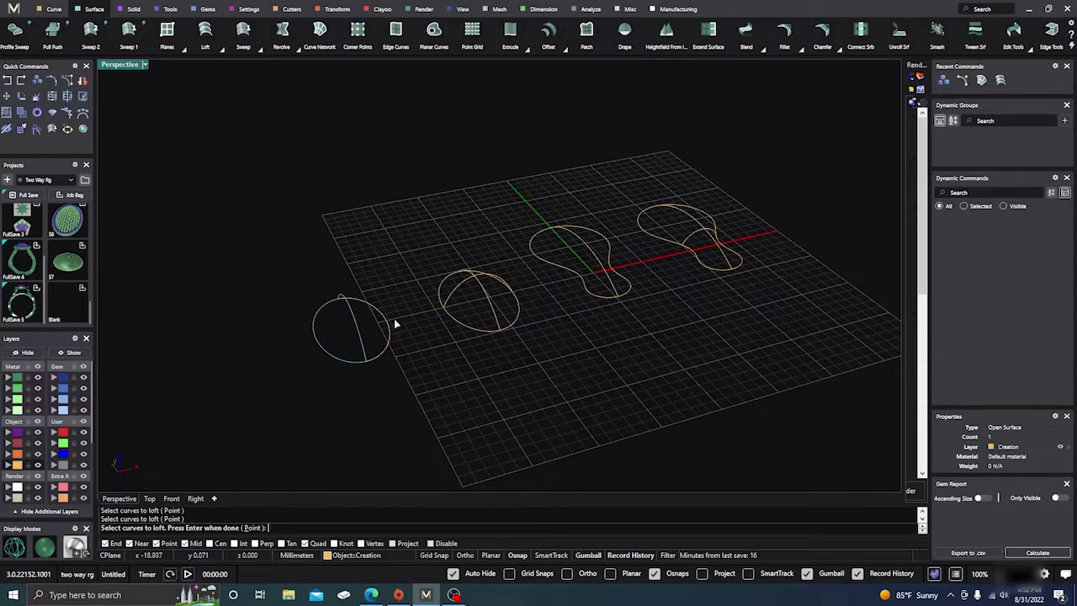
pyautogui.press('Return')
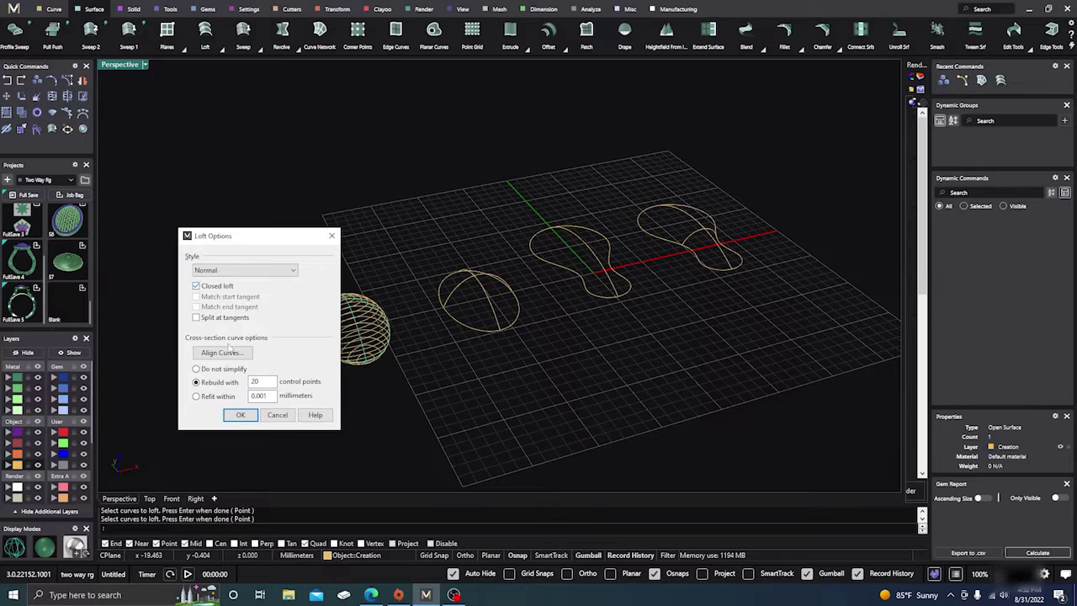
pyautogui.click(240, 415)
pyautogui.moveTo(283, 401); pyautogui.dragTo(353, 362, button='right')
pyautogui.click(347, 333)
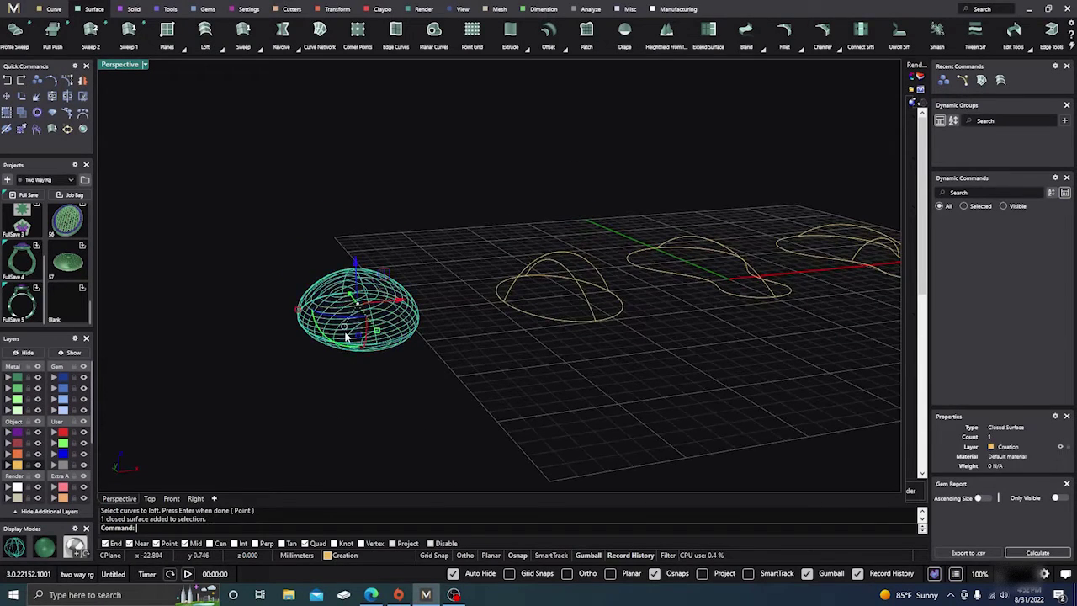
pyautogui.press('Delete')
pyautogui.moveTo(287, 286)
pyautogui.mouseDown(button='right')
pyautogui.moveTo(268, 294)
pyautogui.moveTo(288, 270)
pyautogui.mouseUp(button='right')
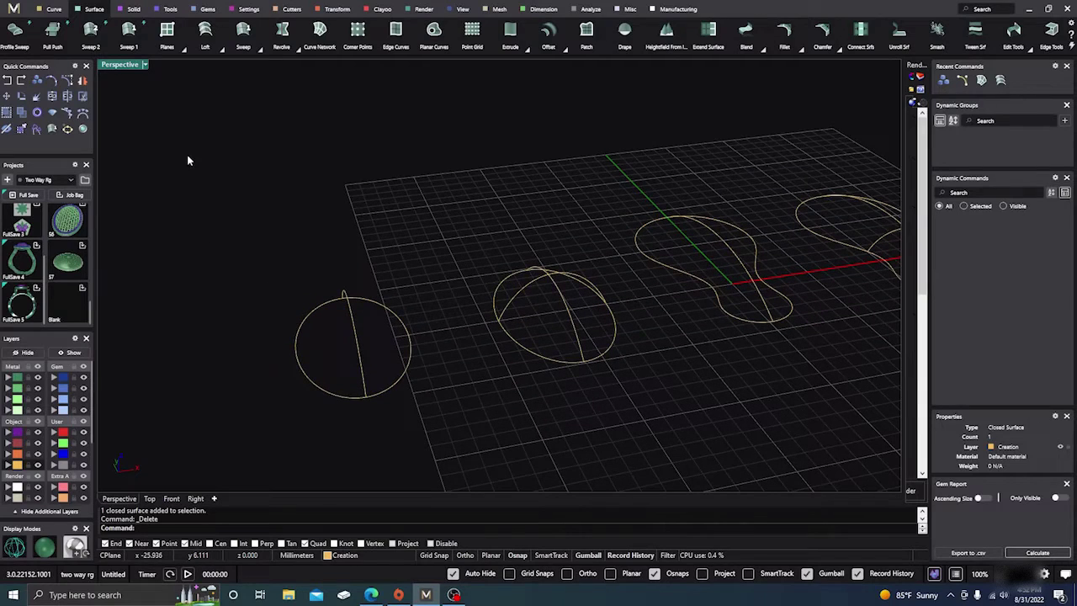
# Step: Loft the left circle's curves again using Straight sections and view from a lower angle
pyautogui.click(205, 37)
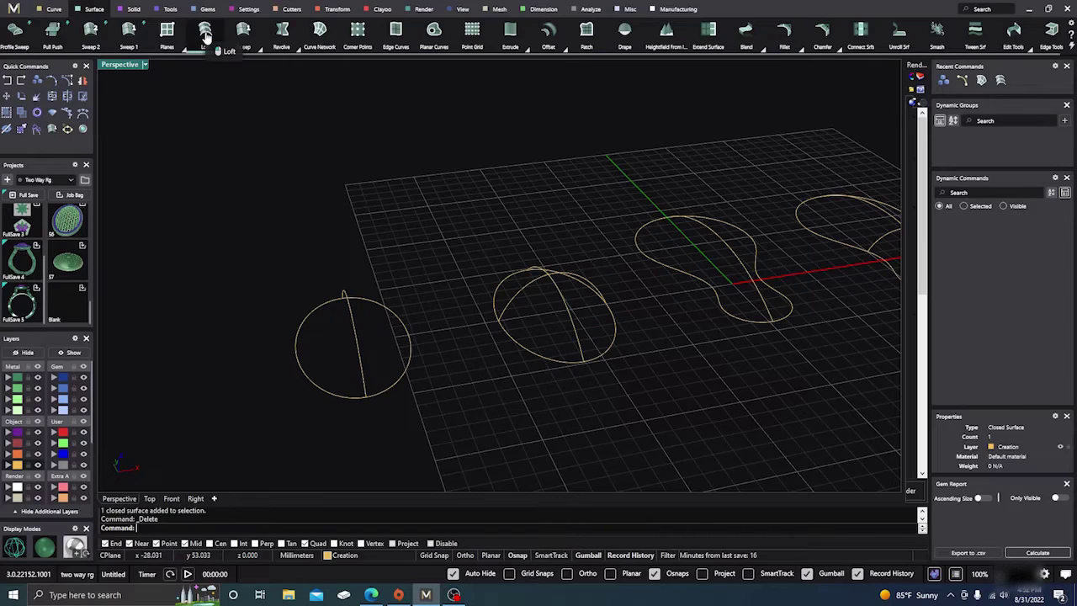
pyautogui.click(299, 337)
pyautogui.click(359, 345)
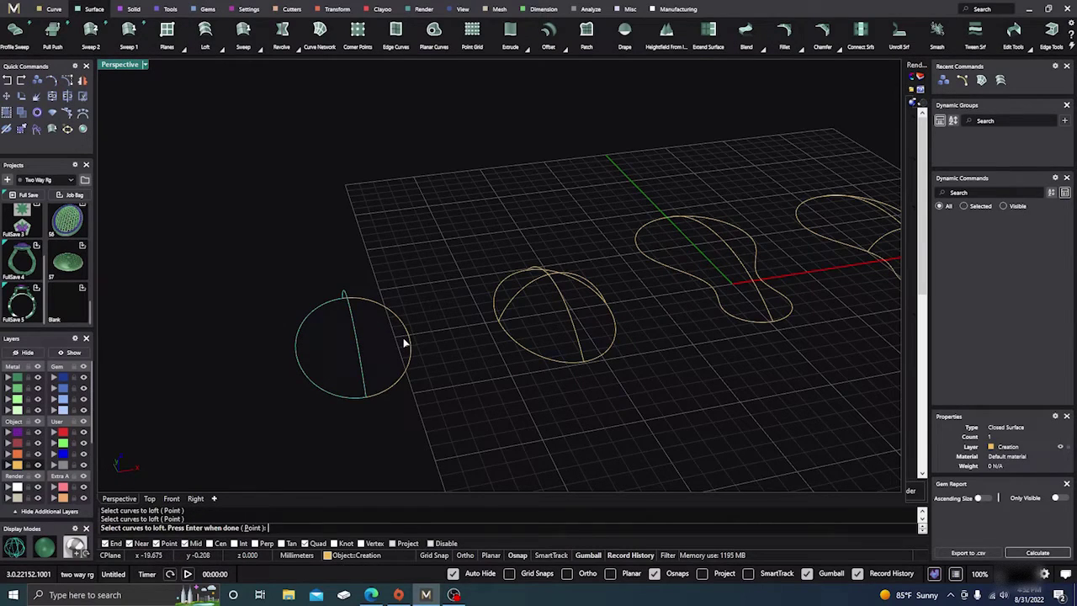
pyautogui.press('Return')
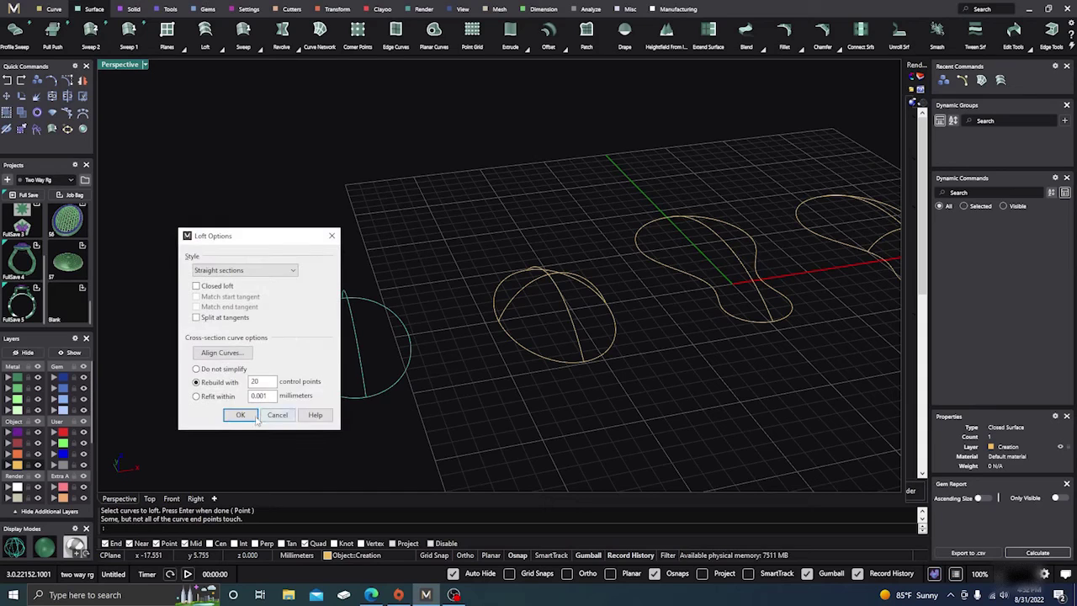
pyautogui.click(251, 416)
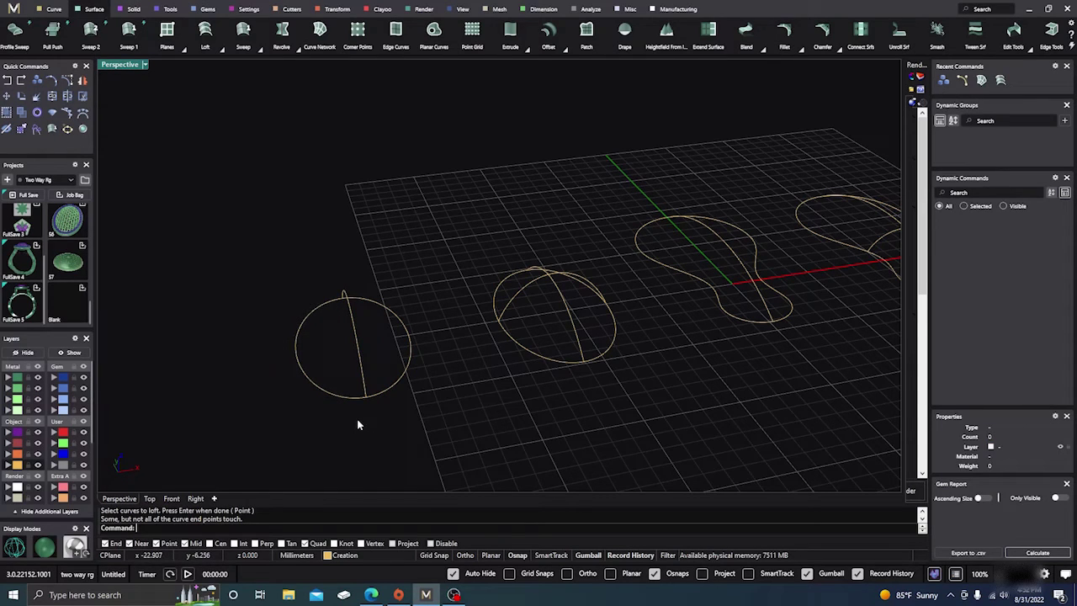
pyautogui.moveTo(357, 426); pyautogui.dragTo(402, 239, button='right')
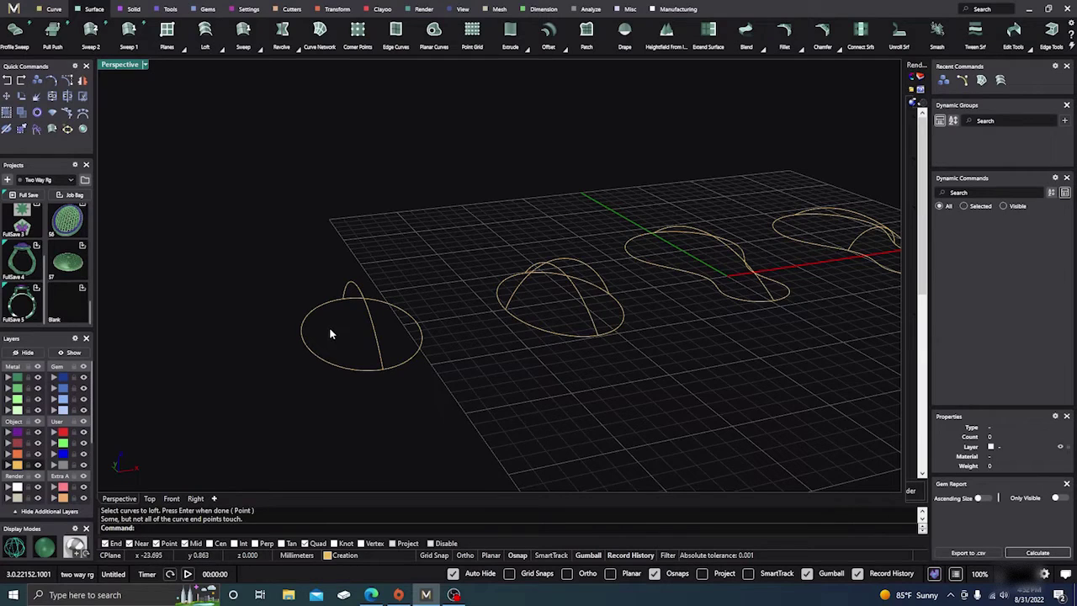
# Step: Loft the window-selected left set of curves into a dome surface
pyautogui.click(205, 37)
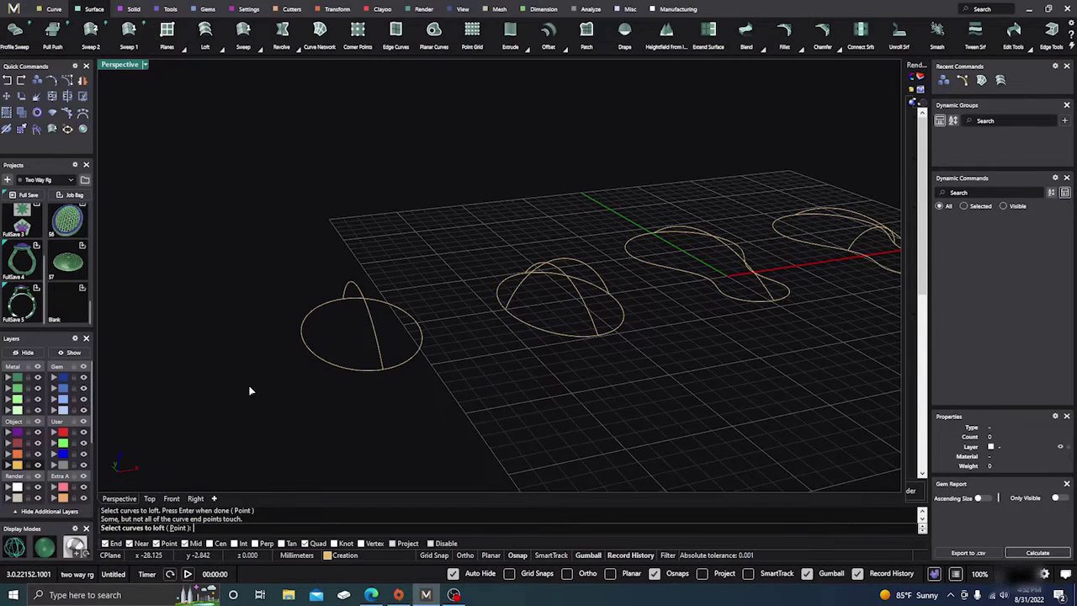
pyautogui.moveTo(271, 417); pyautogui.dragTo(435, 250)
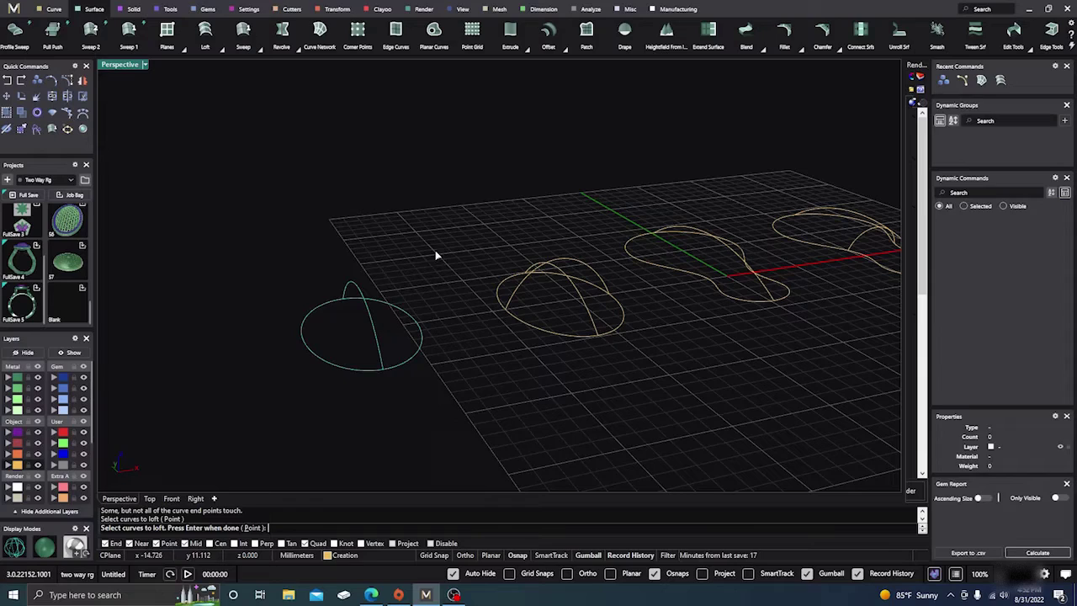
pyautogui.rightClick(418, 256)
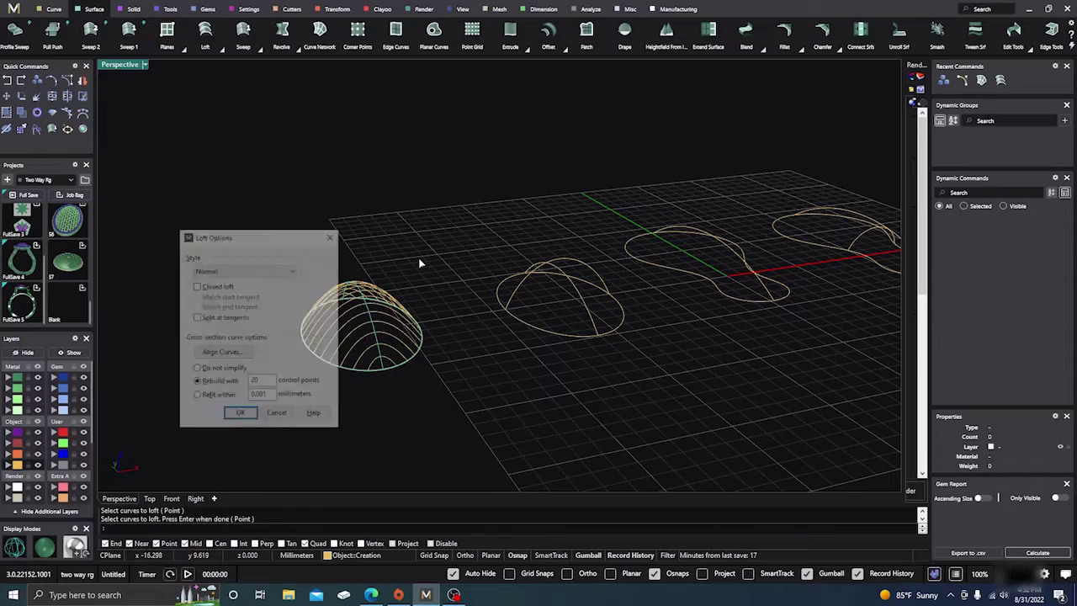
pyautogui.click(240, 416)
# Step: Show the dome shaded and move it onto layer Metal 01
pyautogui.moveTo(303, 402); pyautogui.dragTo(479, 420, button='right')
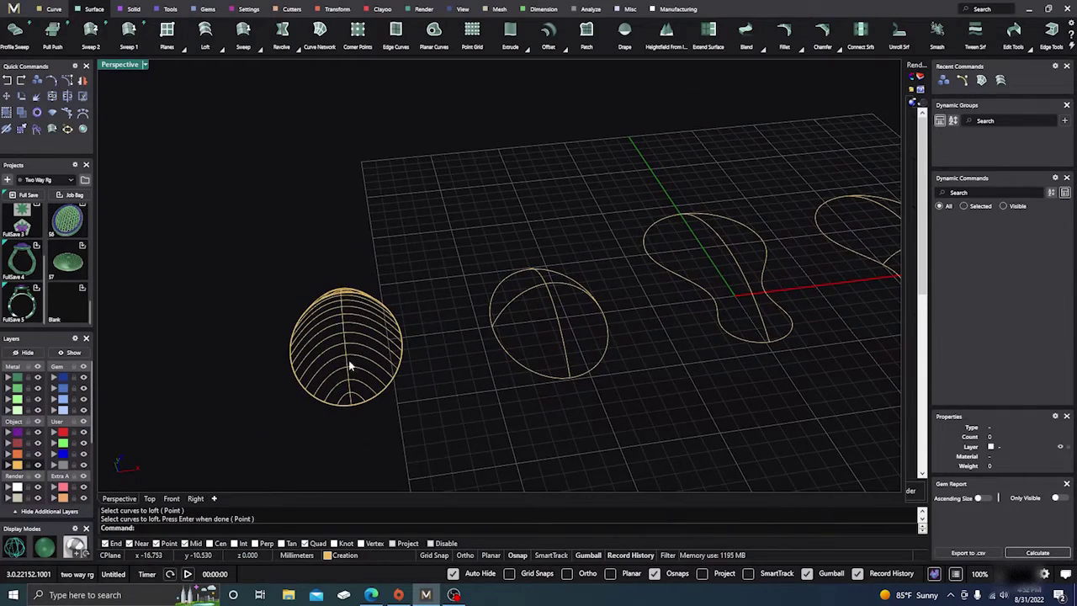
pyautogui.moveTo(418, 317)
pyautogui.mouseDown(button='right')
pyautogui.moveTo(433, 361)
pyautogui.moveTo(417, 313)
pyautogui.mouseUp(button='right')
pyautogui.click(45, 547)
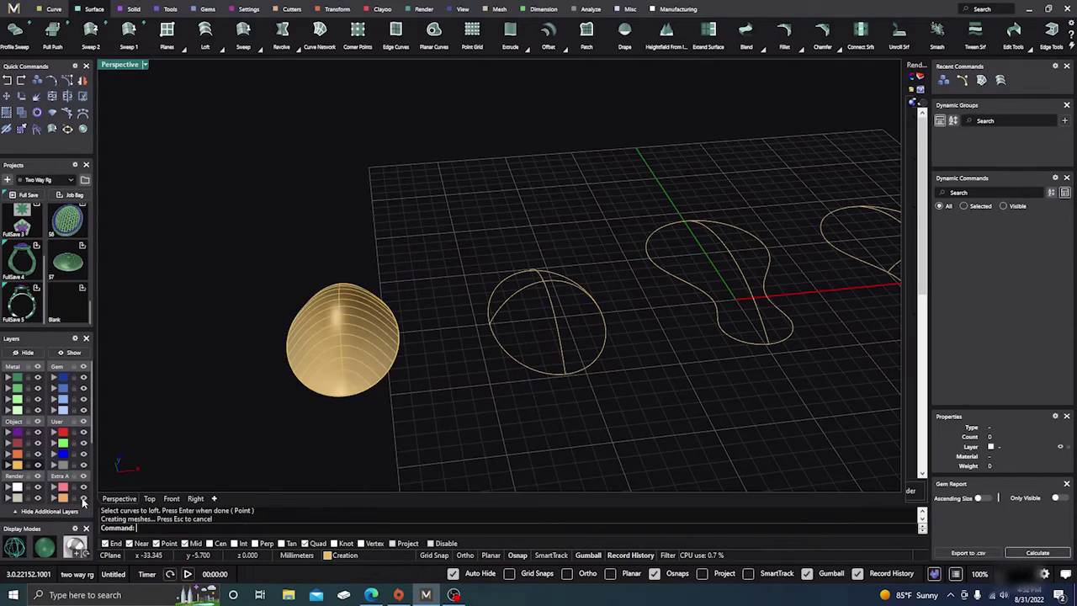
pyautogui.click(323, 350)
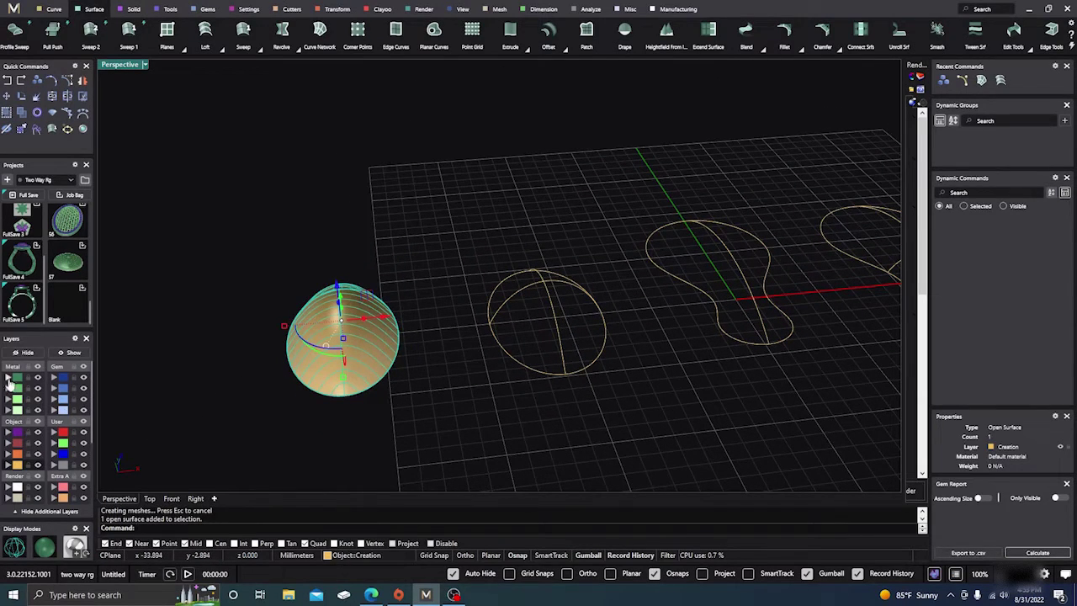
pyautogui.click(360, 216)
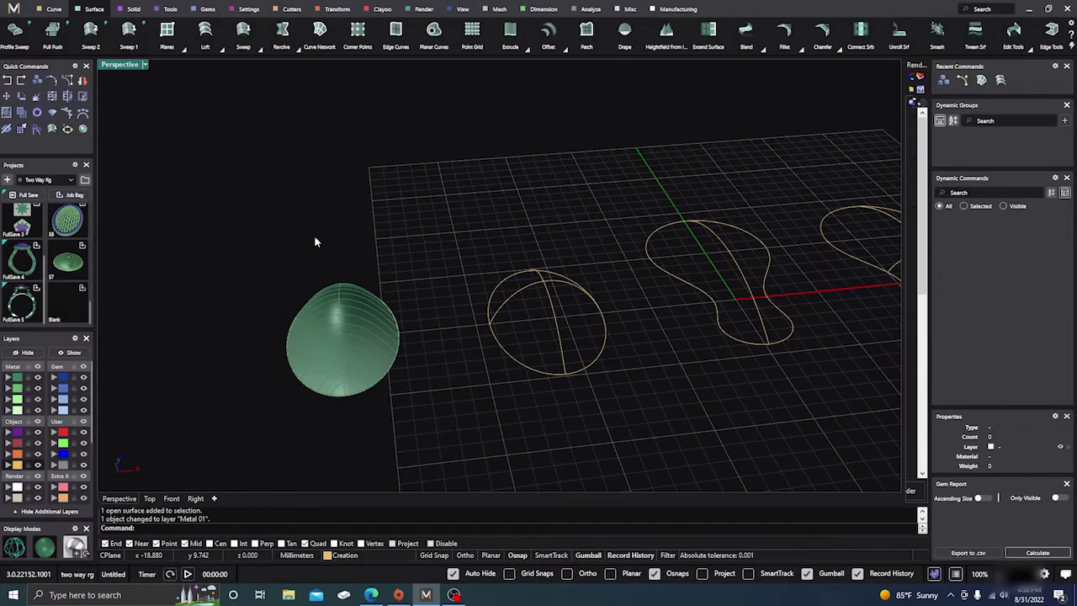
# Step: Build a trial Curve Network surface from the circle's curves, then delete it
pyautogui.moveTo(314, 234); pyautogui.dragTo(351, 311, button='right')
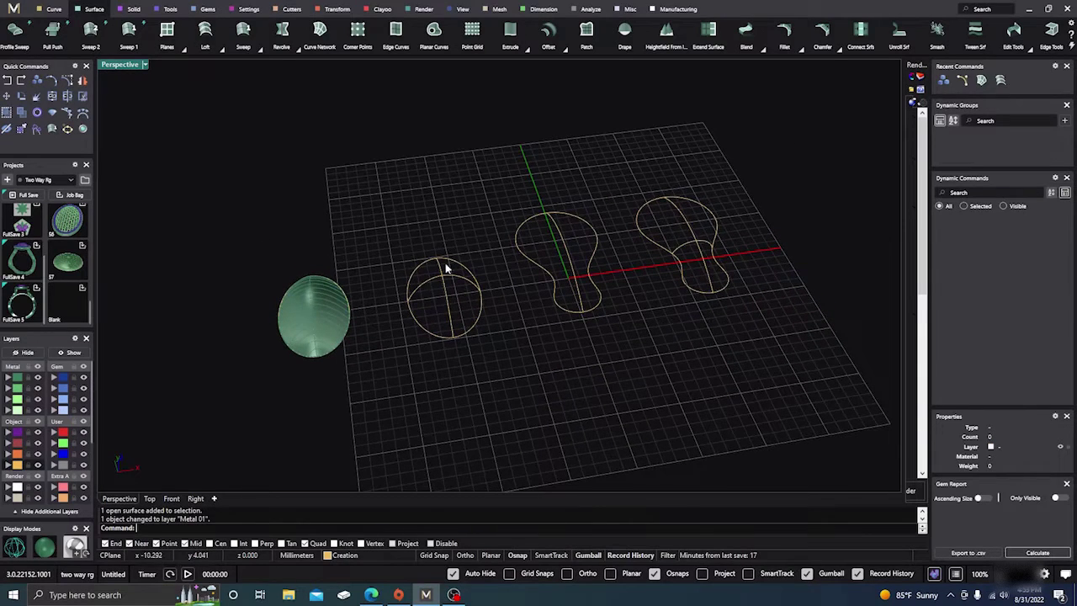
pyautogui.scroll(2, 459, 246)
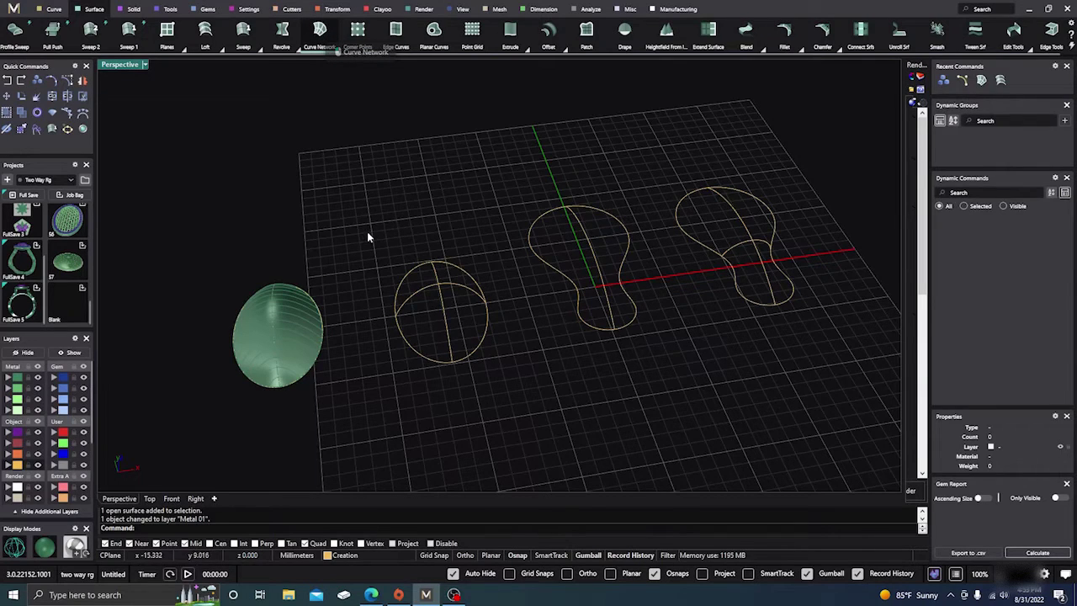
pyautogui.moveTo(367, 238); pyautogui.dragTo(504, 391)
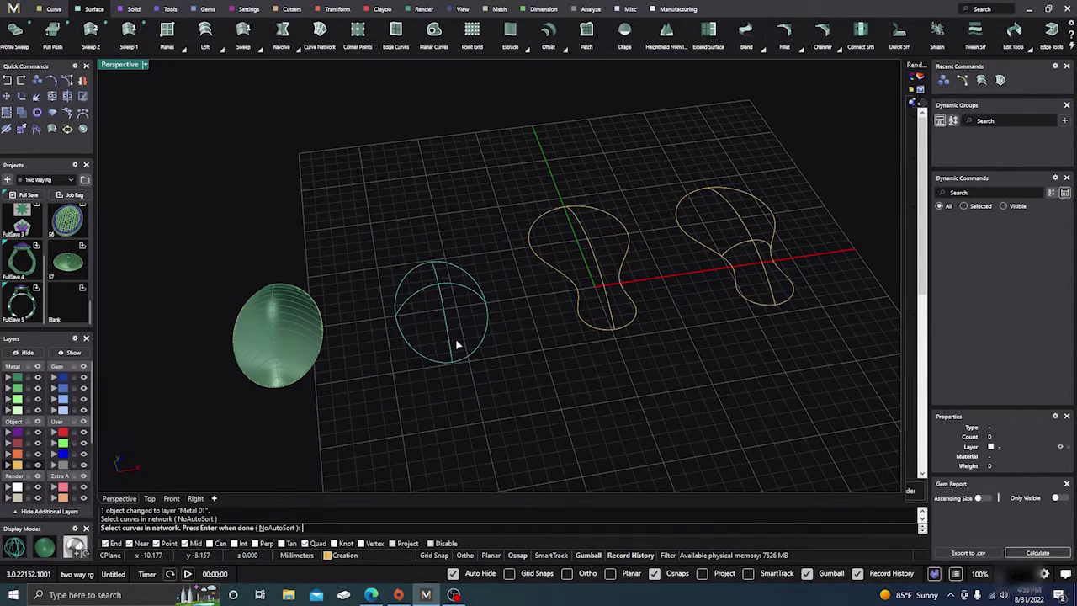
pyautogui.press('Return')
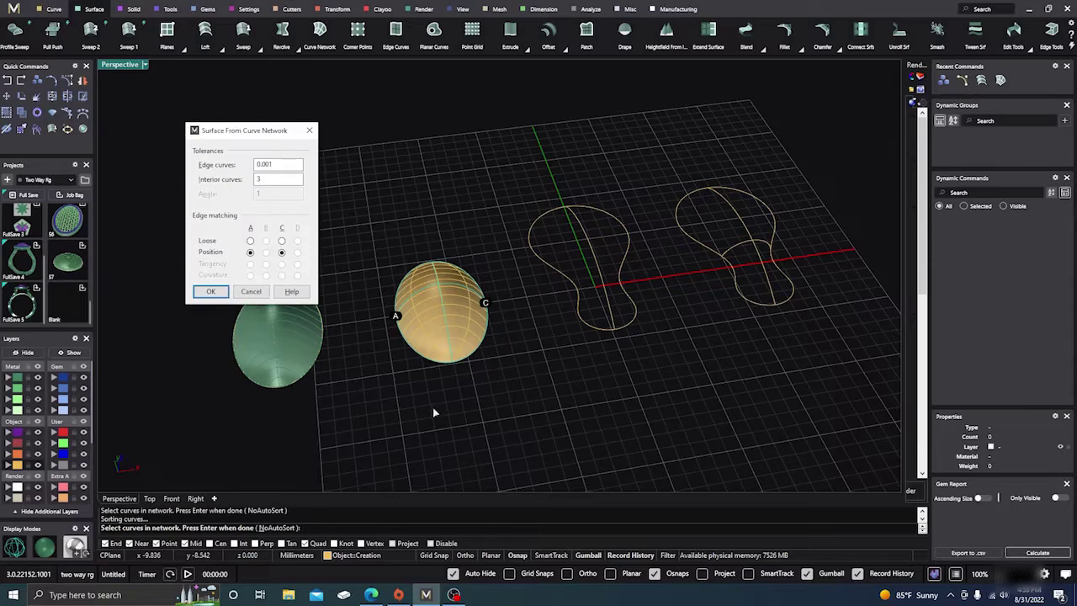
pyautogui.click(209, 291)
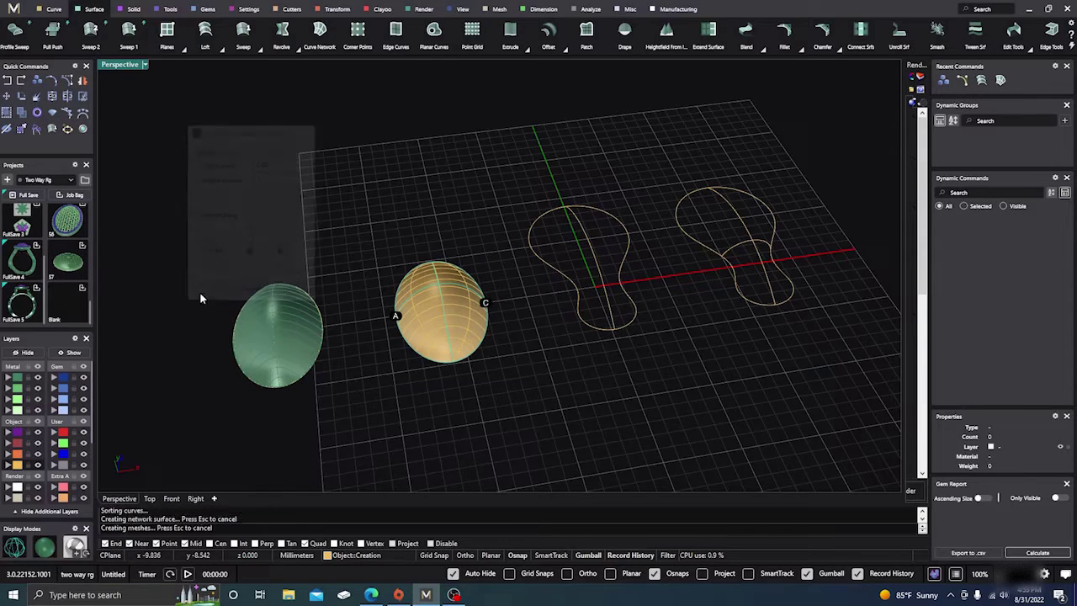
pyautogui.click(419, 338)
pyautogui.press('Delete')
# Step: Window-select all the circle's curves and rebuild the network surface as a gold dome
pyautogui.scroll(3, 406, 293)
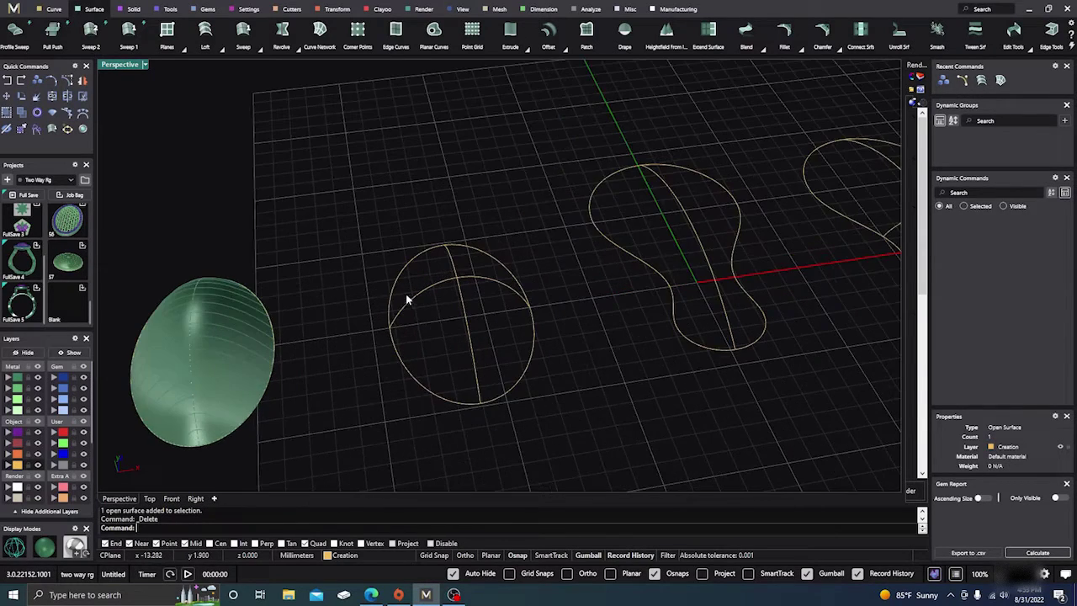
pyautogui.click(399, 283)
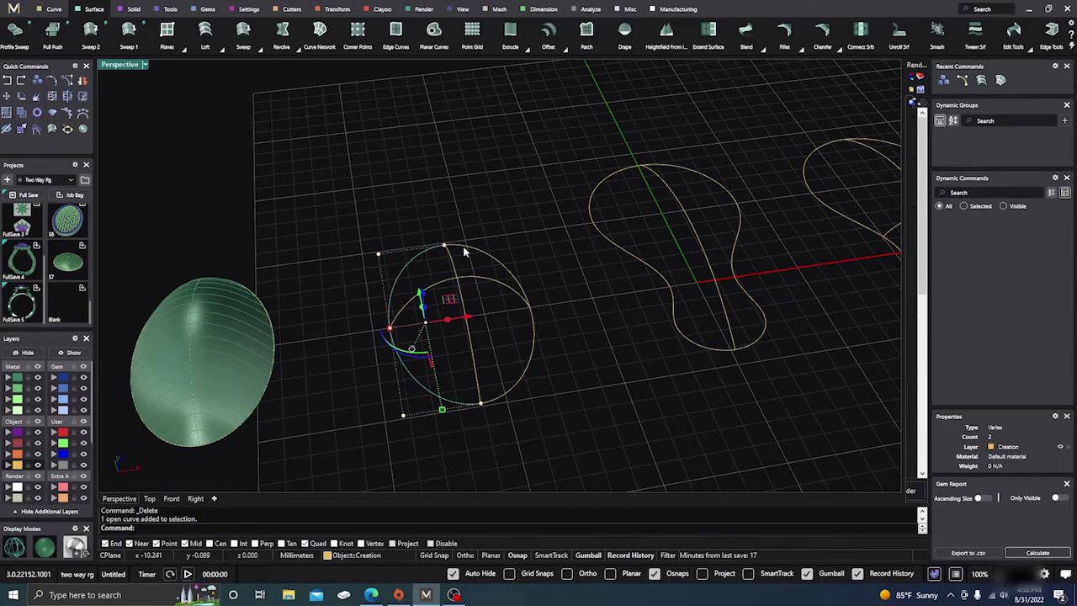
pyautogui.click(512, 277)
pyautogui.press('Escape')
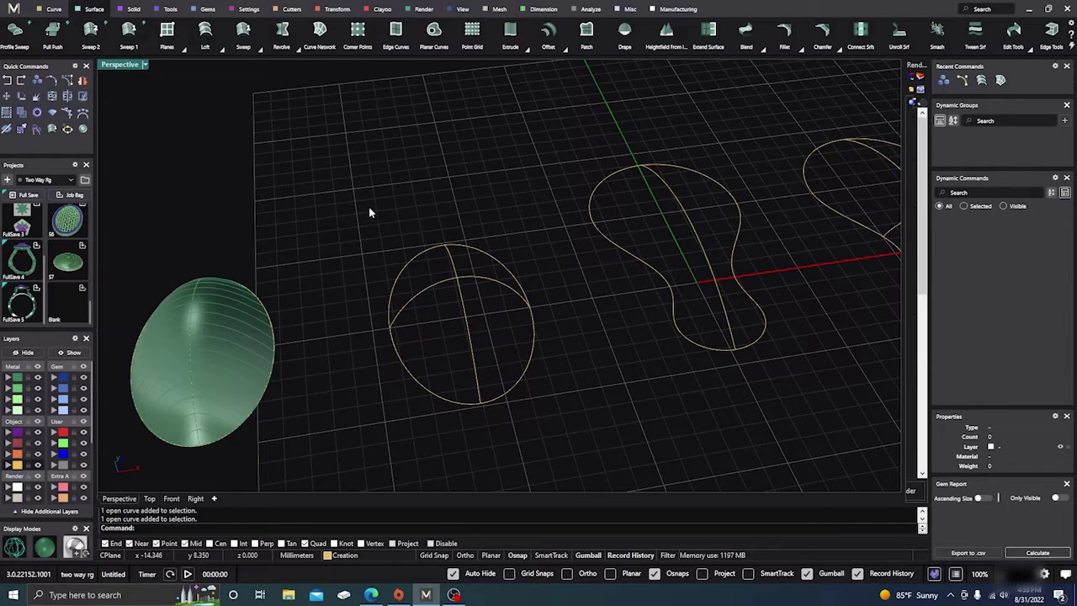
pyautogui.moveTo(367, 207); pyautogui.dragTo(554, 435)
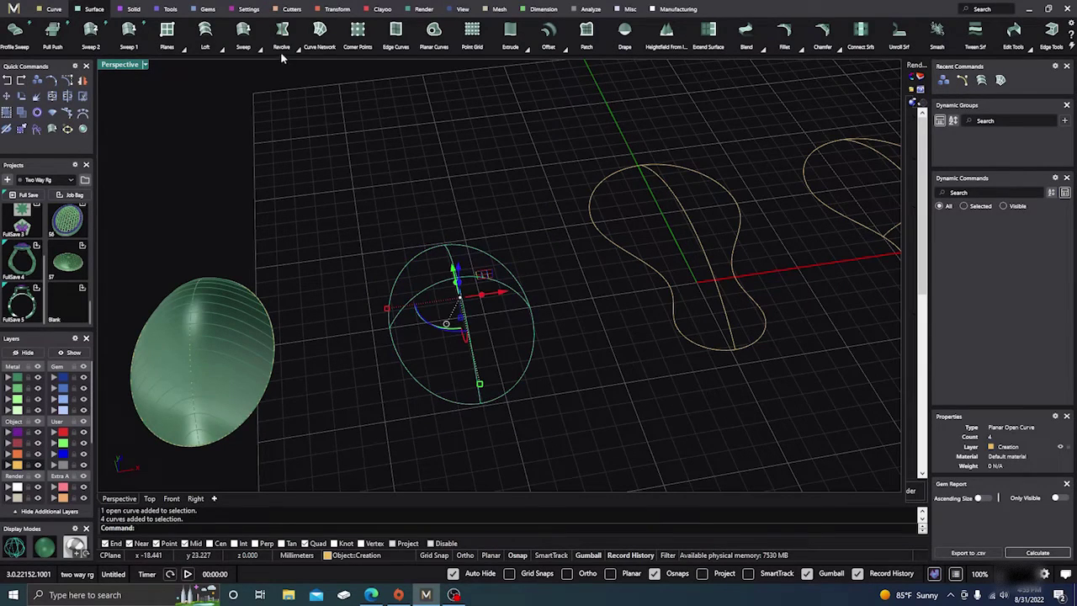
pyautogui.click(319, 32)
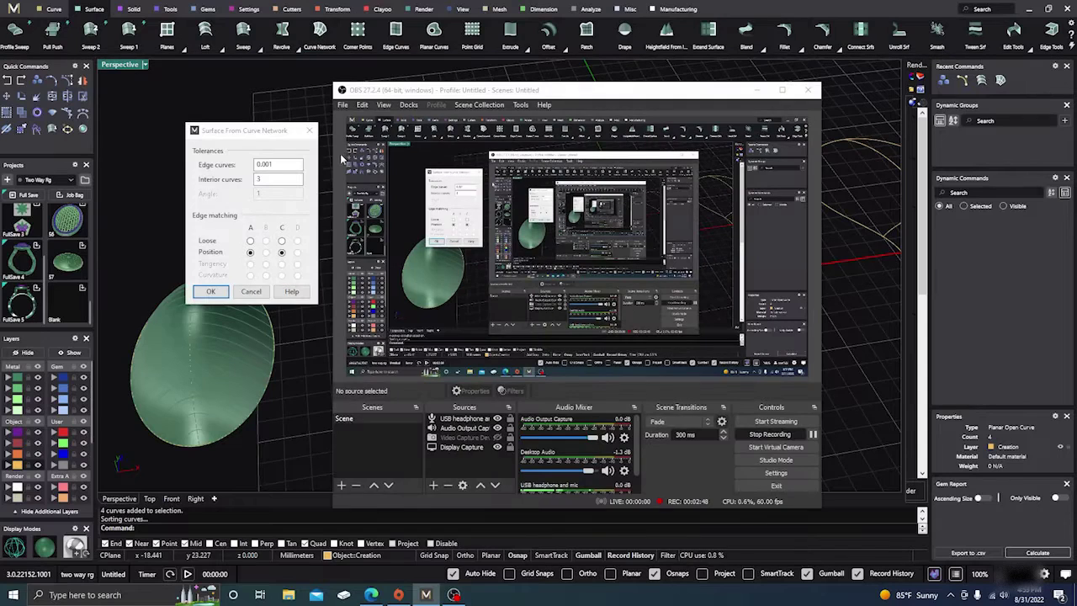
pyautogui.click(756, 89)
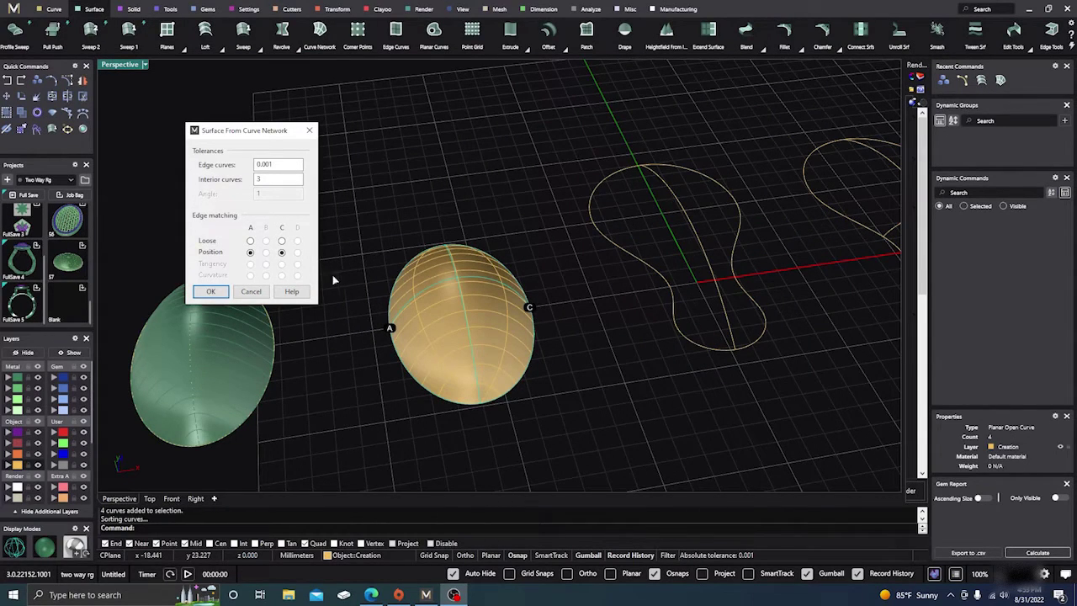
pyautogui.click(212, 291)
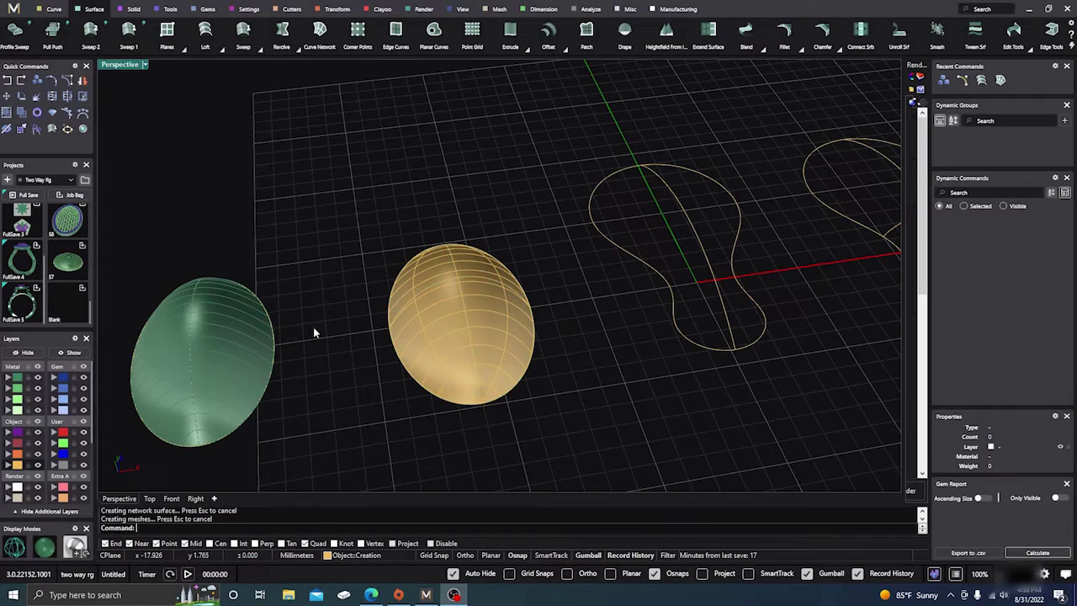
# Step: Orbit and zoom to compare the gold network dome with the green lofted dome
pyautogui.moveTo(313, 326); pyautogui.dragTo(450, 281, button='right')
pyautogui.scroll(-2, 447, 262)
pyautogui.scroll(4, 448, 263)
pyautogui.scroll(-3, 447, 262)
pyautogui.scroll(2, 425, 355)
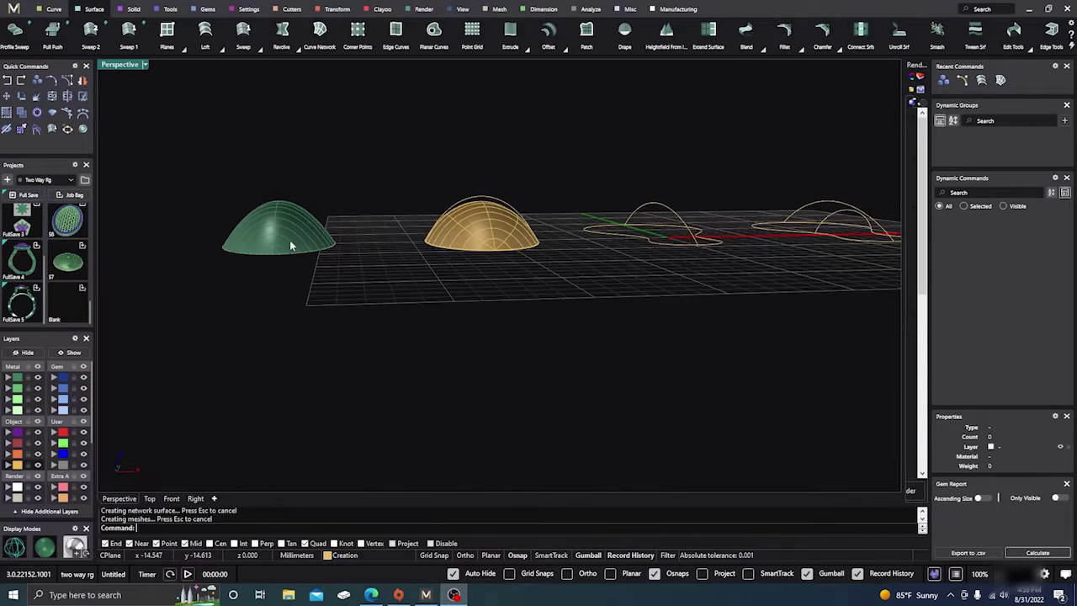
pyautogui.scroll(2, 277, 229)
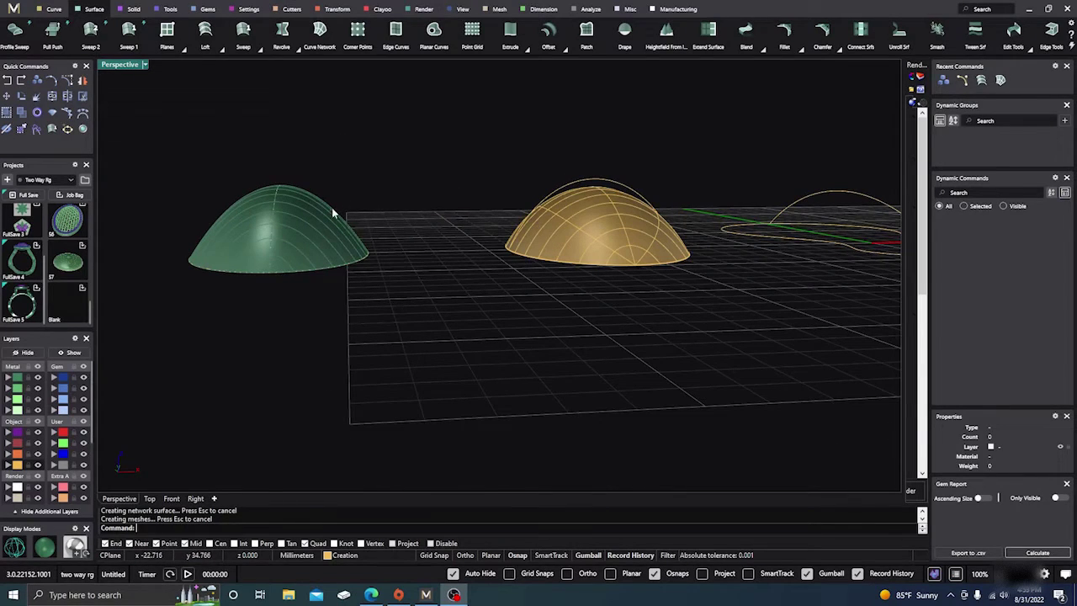
pyautogui.moveTo(469, 221); pyautogui.dragTo(512, 240, button='right')
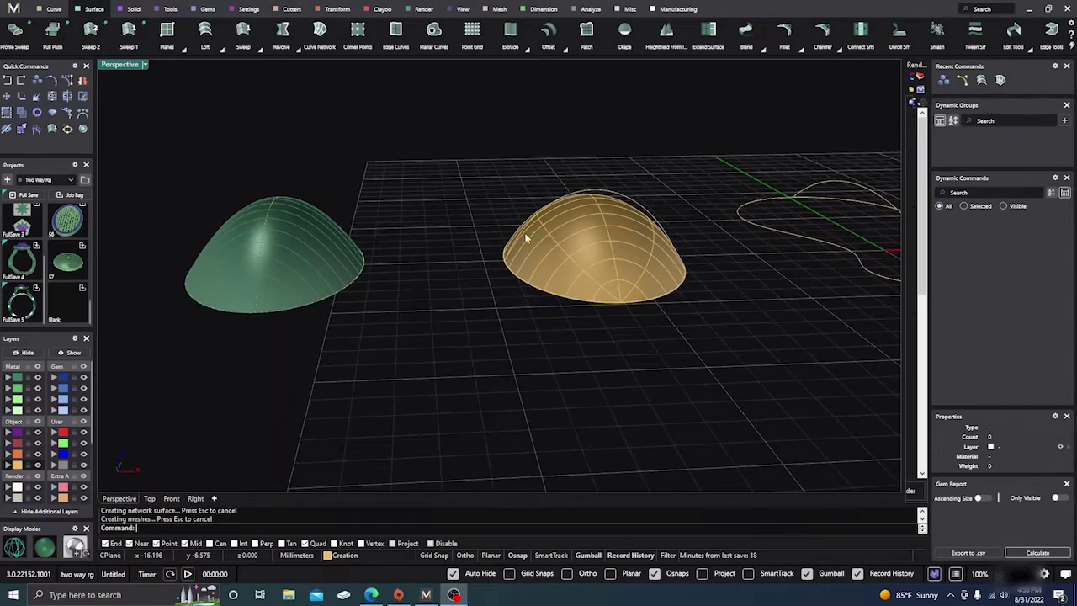
pyautogui.scroll(3, 540, 216)
pyautogui.moveTo(403, 310); pyautogui.dragTo(377, 312, button='right')
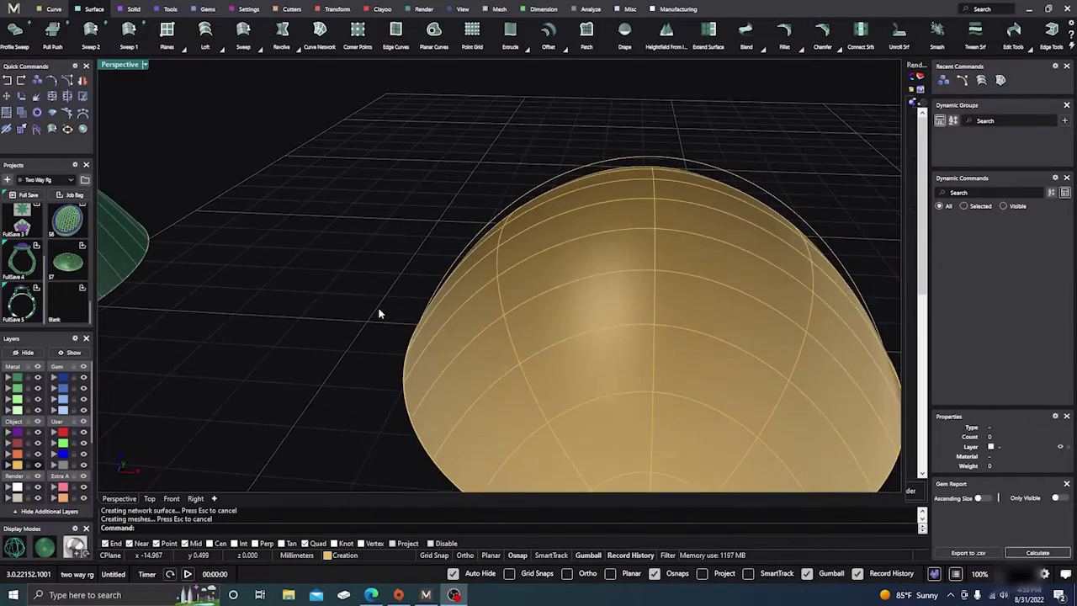
pyautogui.scroll(-3, 358, 328)
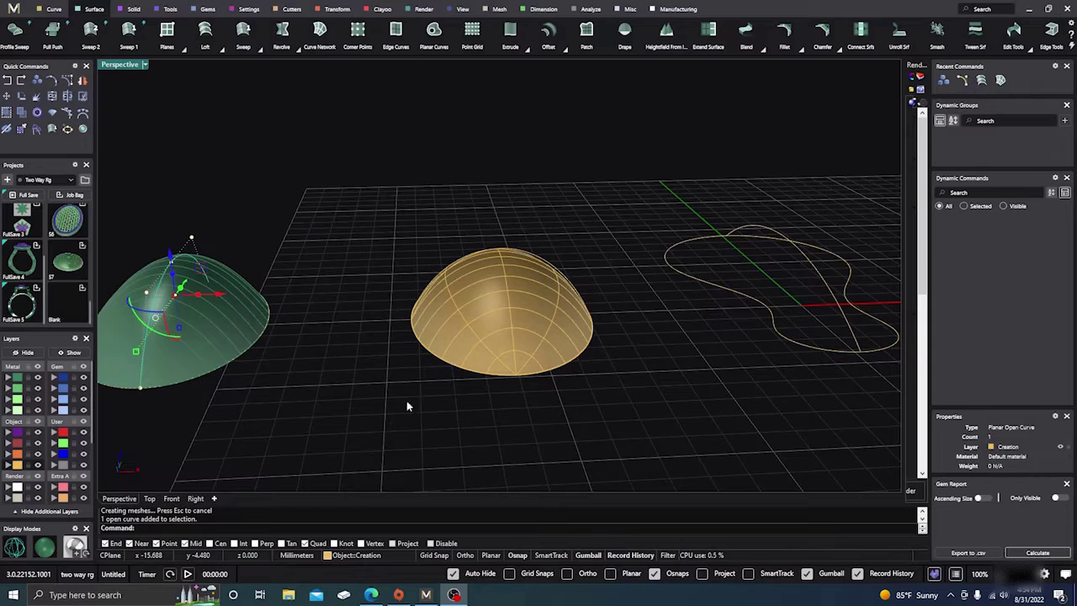
# Step: Raise the control points along the dome's top to make it taller
pyautogui.moveTo(407, 406); pyautogui.dragTo(613, 402, button='right')
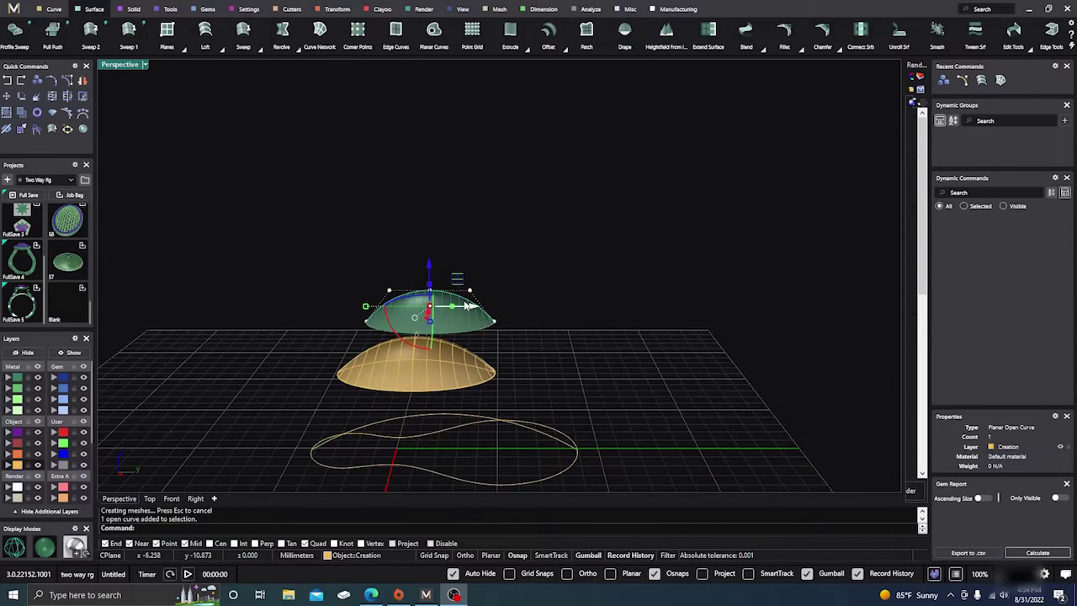
pyautogui.scroll(3, 461, 303)
pyautogui.moveTo(283, 263); pyautogui.dragTo(511, 300)
pyautogui.moveTo(393, 236); pyautogui.dragTo(401, 210)
pyautogui.moveTo(272, 221); pyautogui.dragTo(409, 210, button='right')
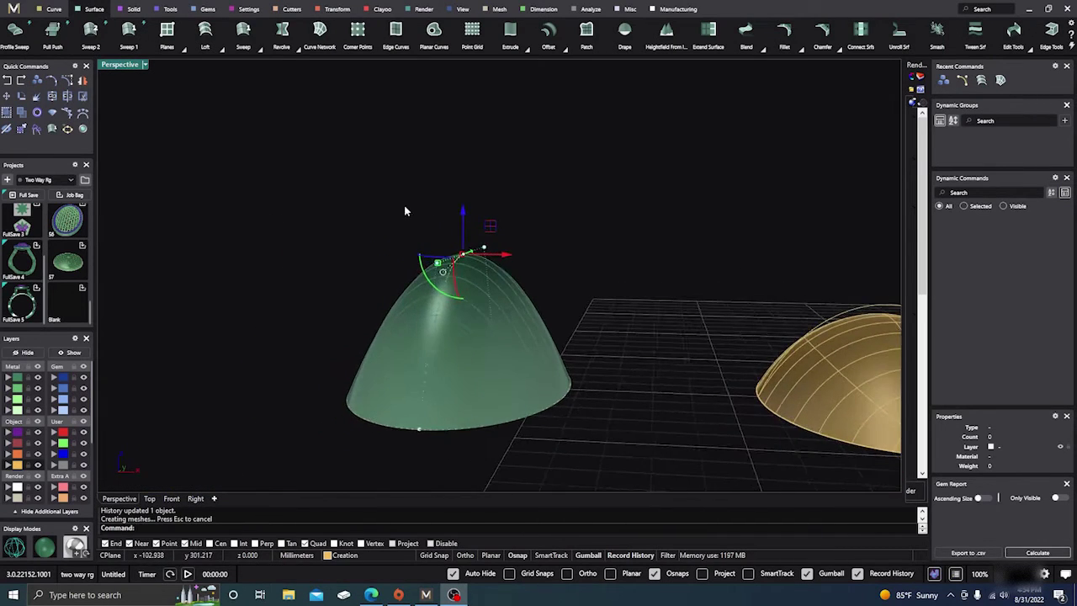
pyautogui.scroll(-4, 409, 209)
pyautogui.click(446, 385)
pyautogui.moveTo(447, 385)
pyautogui.mouseDown(button='right')
pyautogui.moveTo(459, 370)
pyautogui.moveTo(459, 382)
pyautogui.mouseUp(button='right')
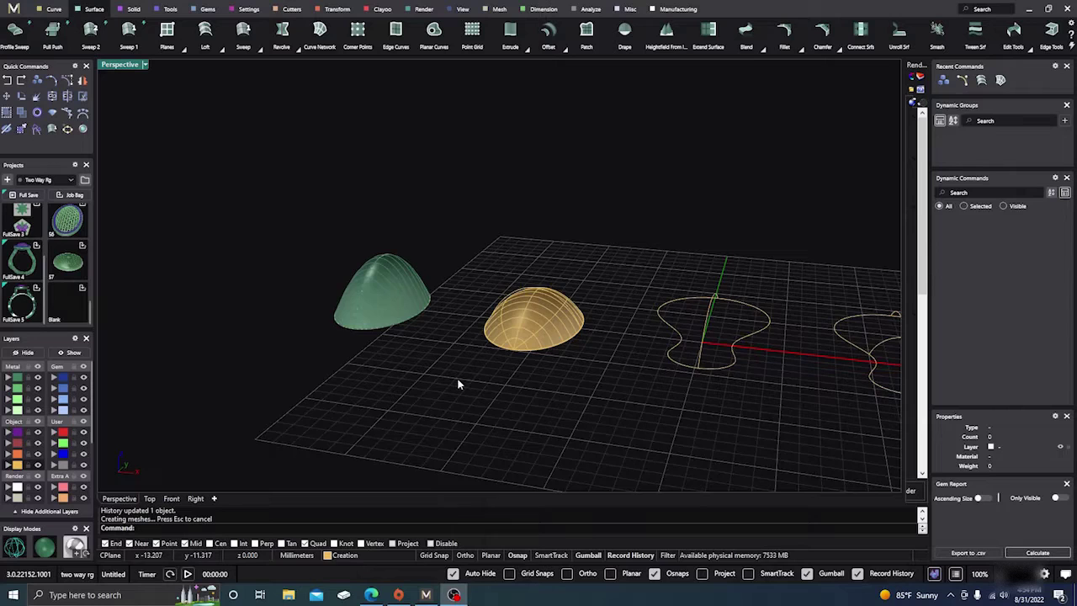
# Step: Move the gold network dome to layer Metal 02 and switch the viewport to wireframe
pyautogui.scroll(4, 548, 347)
pyautogui.click(429, 316)
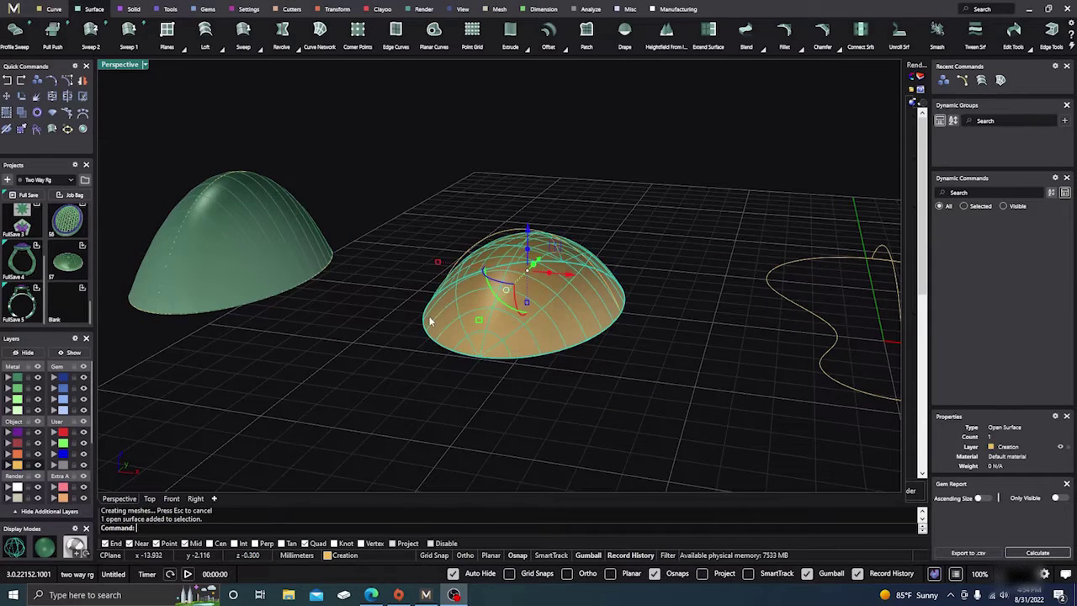
pyautogui.click(12, 388)
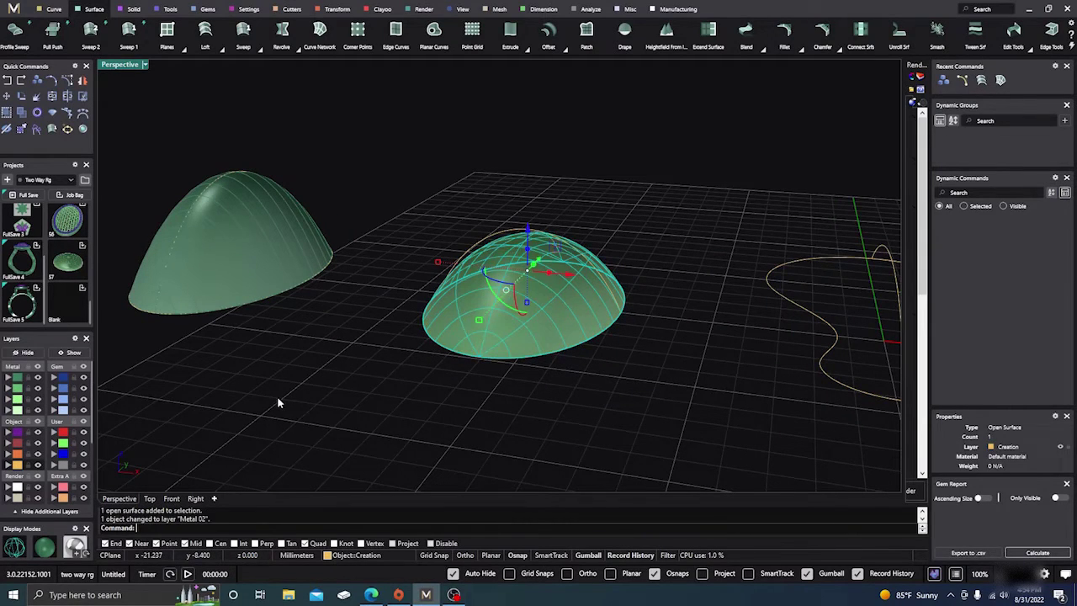
pyautogui.press('Escape')
pyautogui.scroll(5, 545, 298)
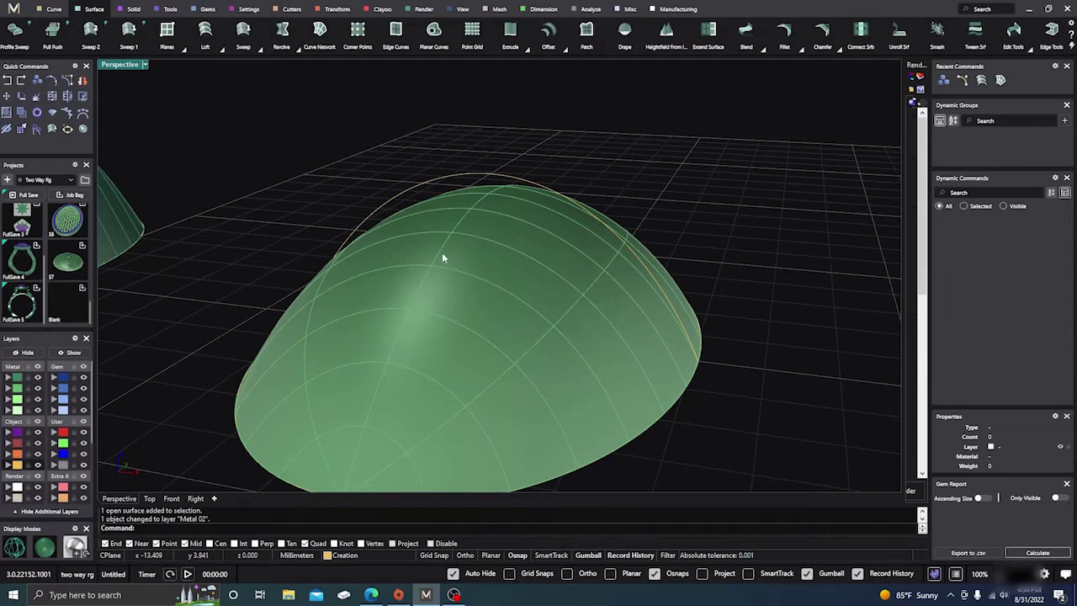
pyautogui.click(14, 546)
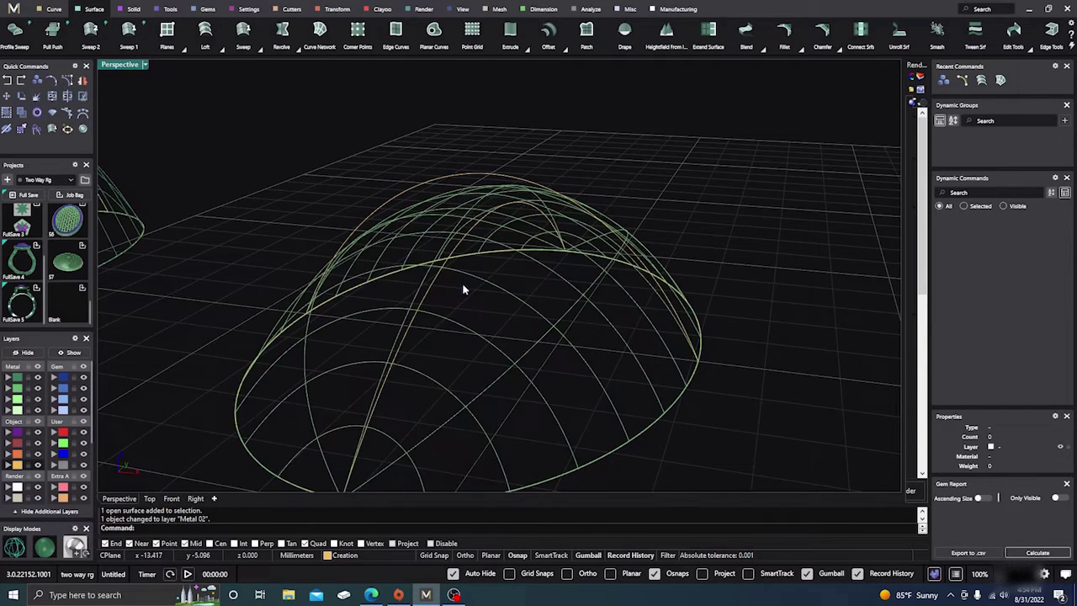
pyautogui.click(433, 274)
# Step: Raise the arch curve's top control point to heighten the dome, then inspect it
pyautogui.scroll(-5, 471, 307)
pyautogui.moveTo(471, 307); pyautogui.dragTo(505, 309, button='right')
pyautogui.click(412, 178)
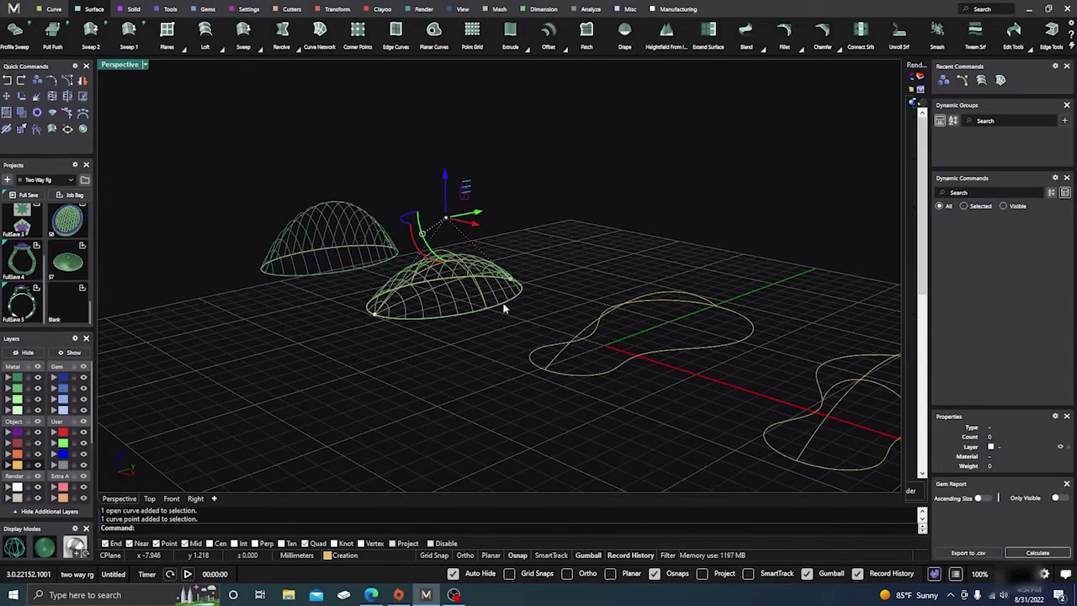
pyautogui.moveTo(440, 192); pyautogui.dragTo(442, 139)
pyautogui.click(401, 396)
pyautogui.moveTo(401, 396); pyautogui.dragTo(526, 300, button='right')
pyautogui.moveTo(428, 281); pyautogui.dragTo(322, 246, button='right')
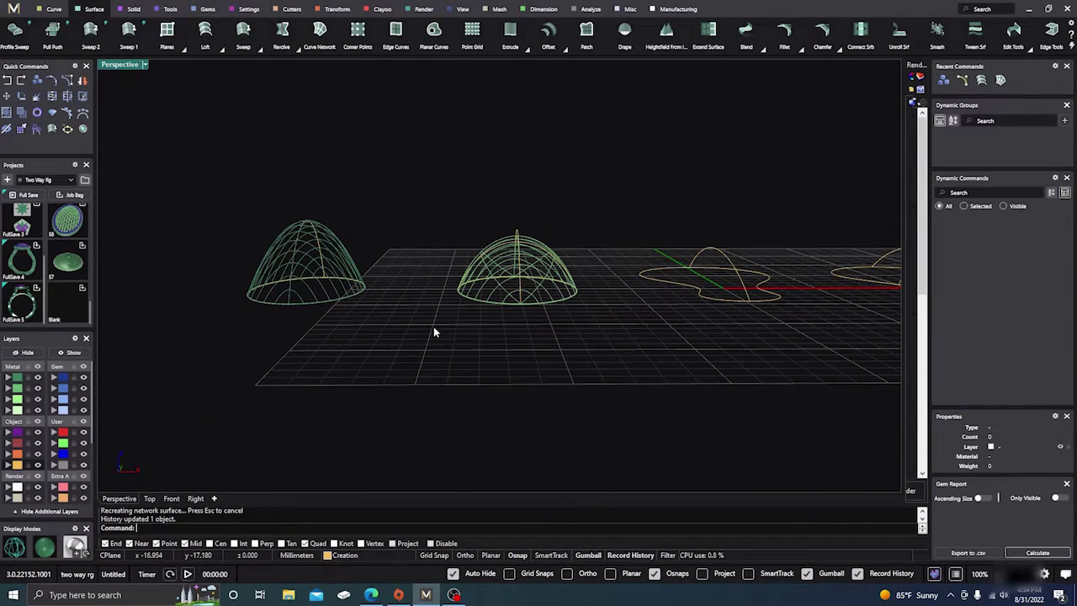
pyautogui.moveTo(435, 331); pyautogui.dragTo(446, 360, button='right')
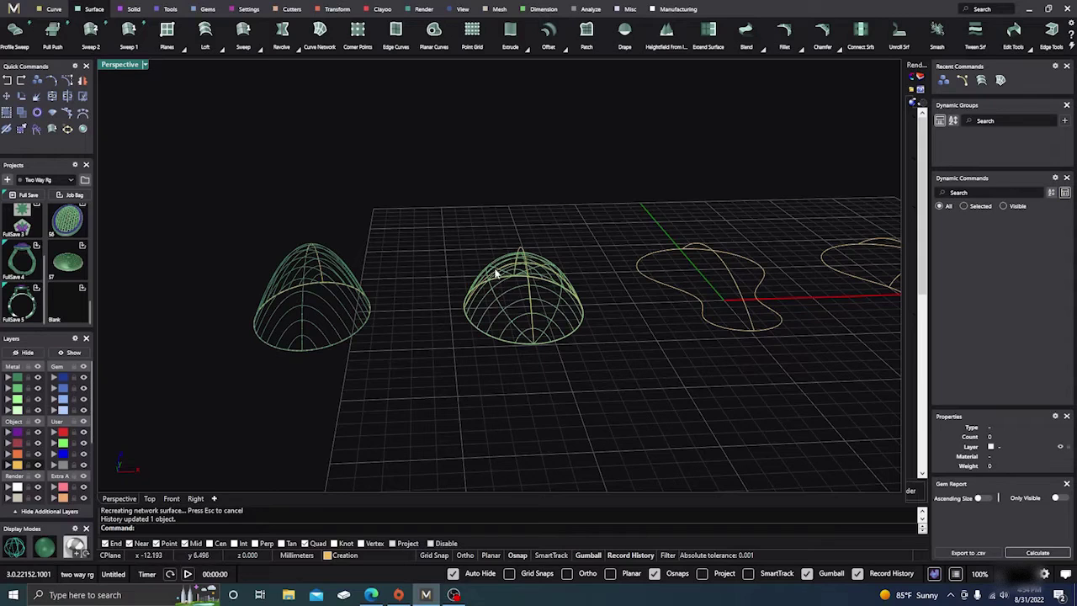
pyautogui.moveTo(481, 271); pyautogui.dragTo(445, 347, button='right')
pyautogui.scroll(3, 450, 347)
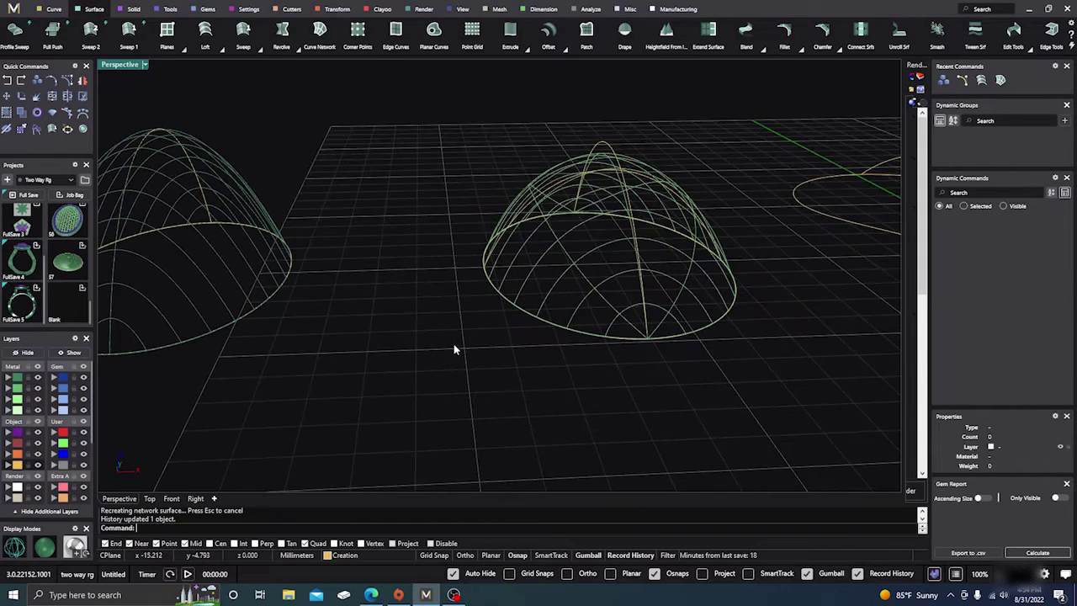
# Step: Lift the middle dome arch's three top points 1.678 mm higher
pyautogui.click(498, 243)
pyautogui.scroll(-3, 416, 308)
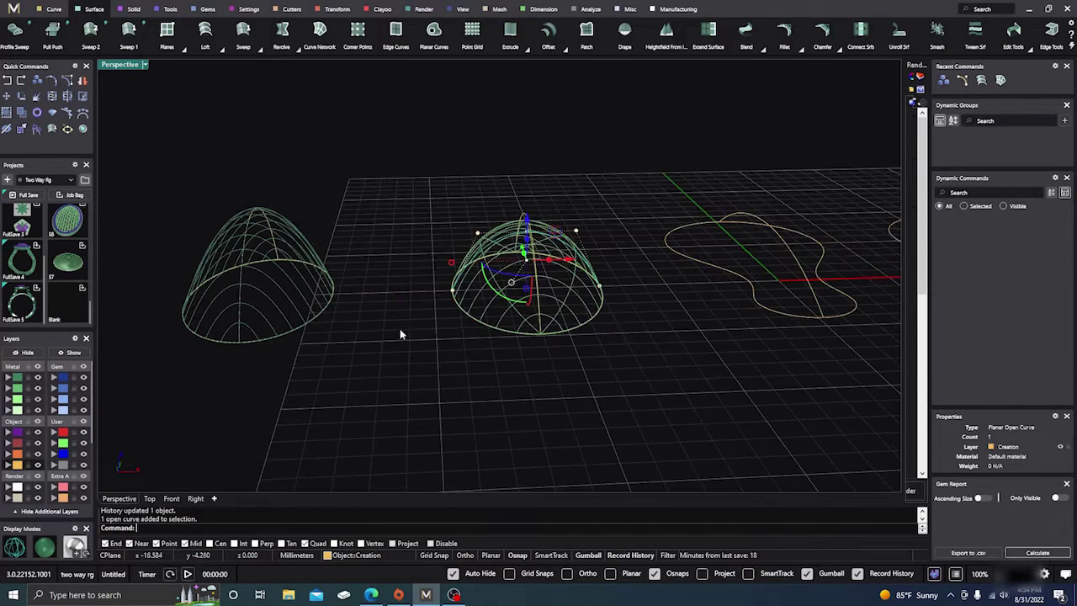
pyautogui.moveTo(428, 317); pyautogui.dragTo(435, 284, button='right')
pyautogui.moveTo(448, 177); pyautogui.dragTo(612, 208)
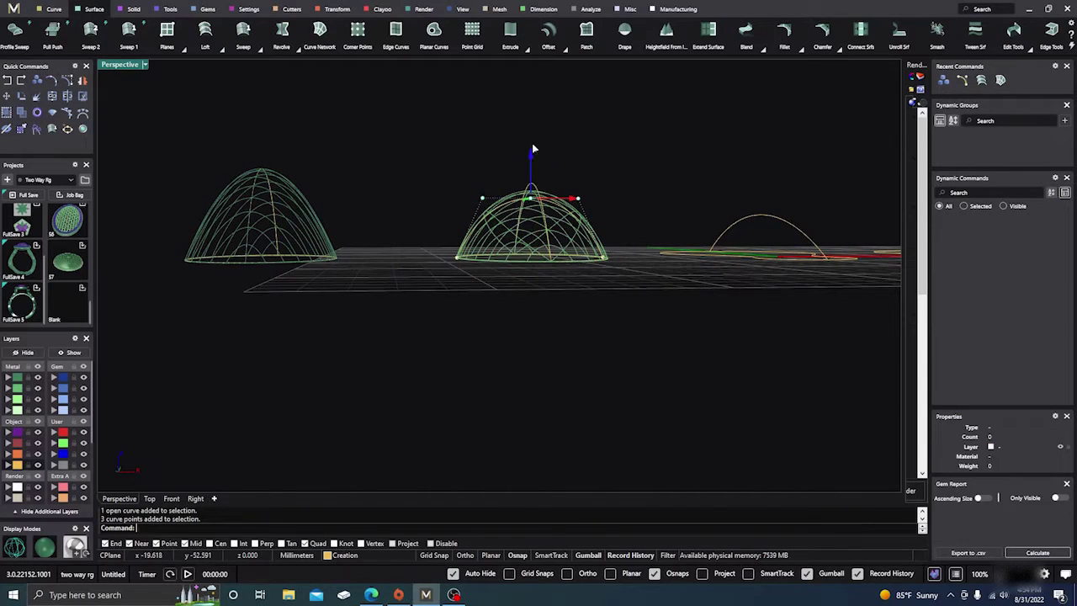
pyautogui.moveTo(532, 145); pyautogui.dragTo(530, 117)
pyautogui.moveTo(449, 233)
pyautogui.mouseDown(button='right')
pyautogui.moveTo(435, 272)
pyautogui.moveTo(436, 234)
pyautogui.mouseUp(button='right')
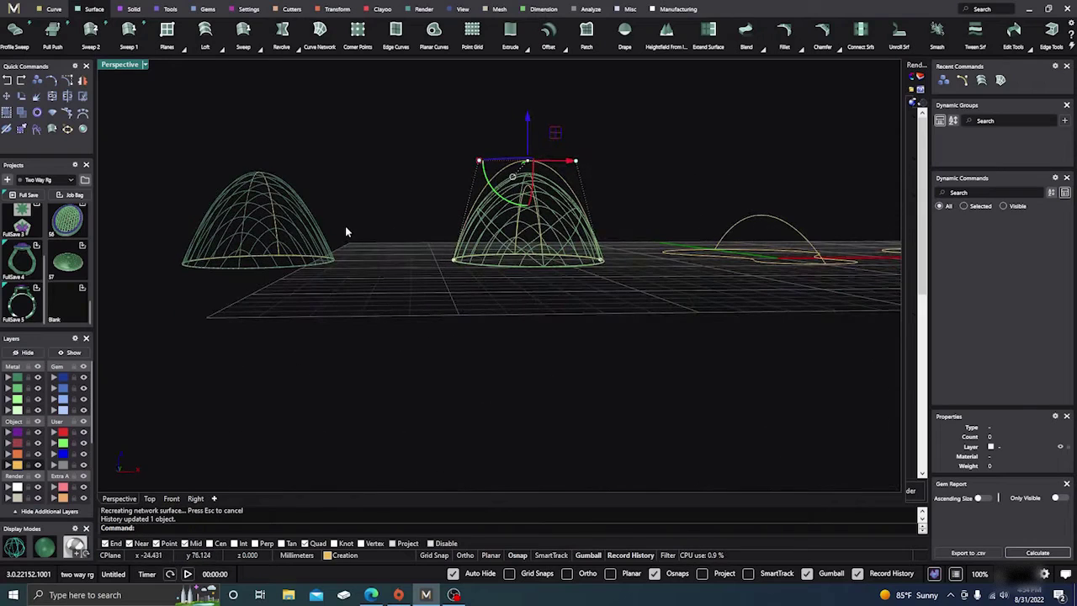
pyautogui.click(171, 498)
pyautogui.moveTo(376, 309); pyautogui.dragTo(437, 326, button='right')
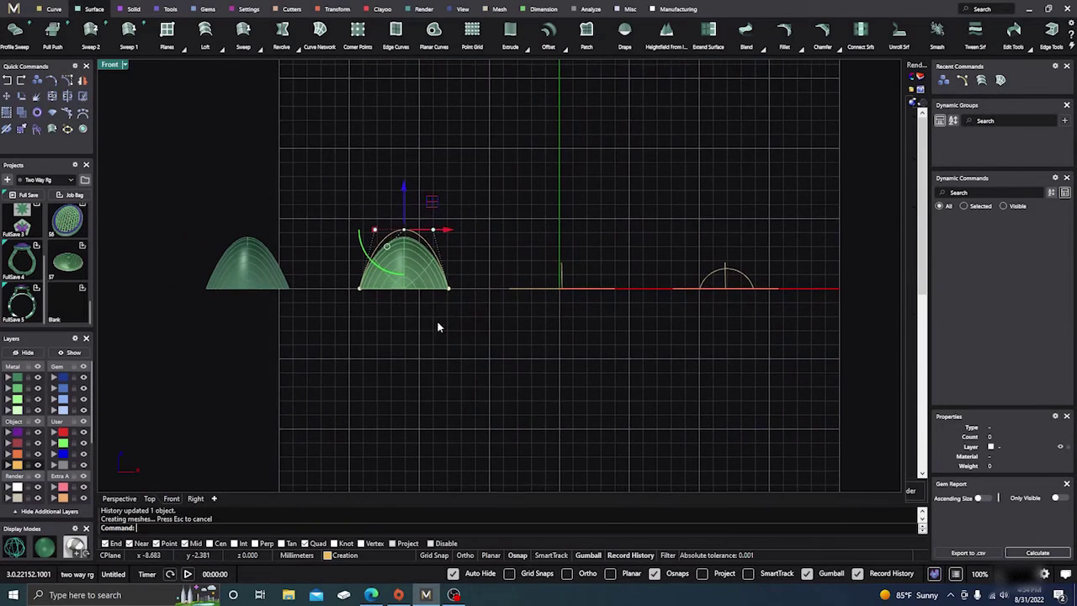
pyautogui.scroll(3, 267, 270)
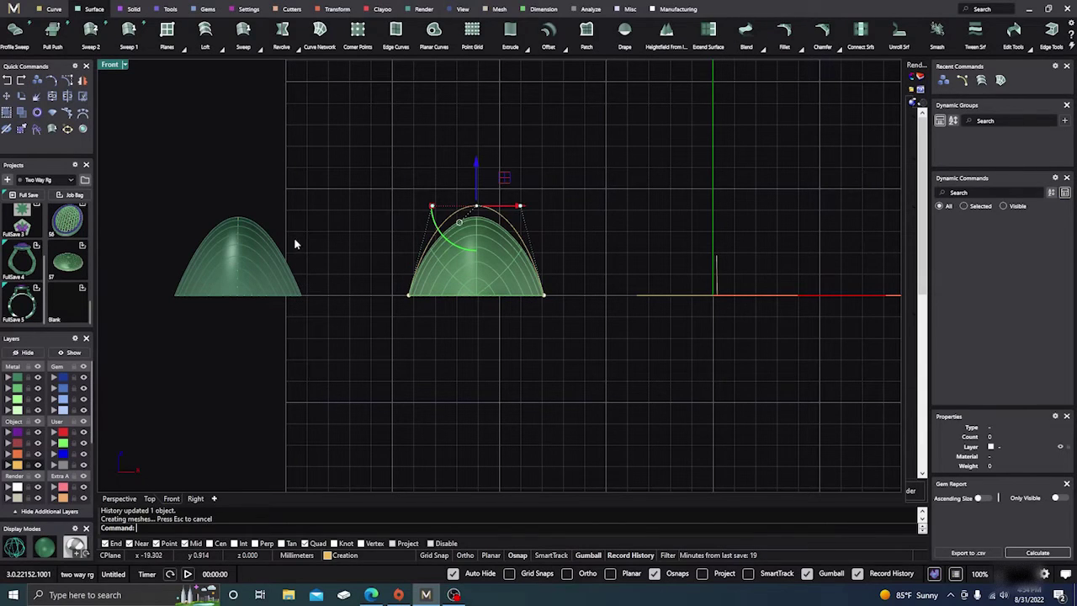
pyautogui.click(447, 181)
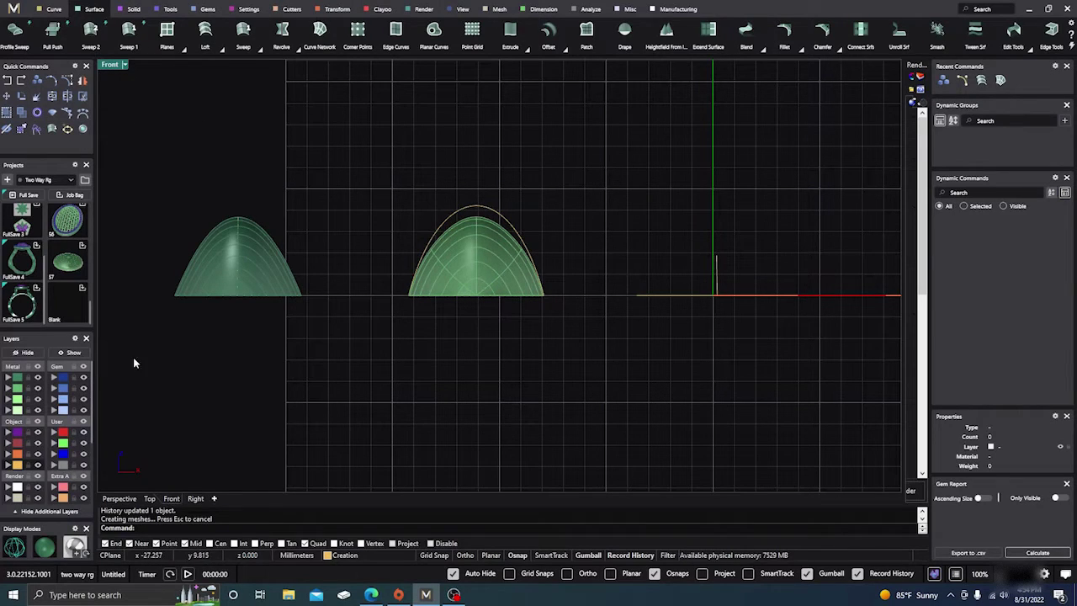
pyautogui.click(119, 498)
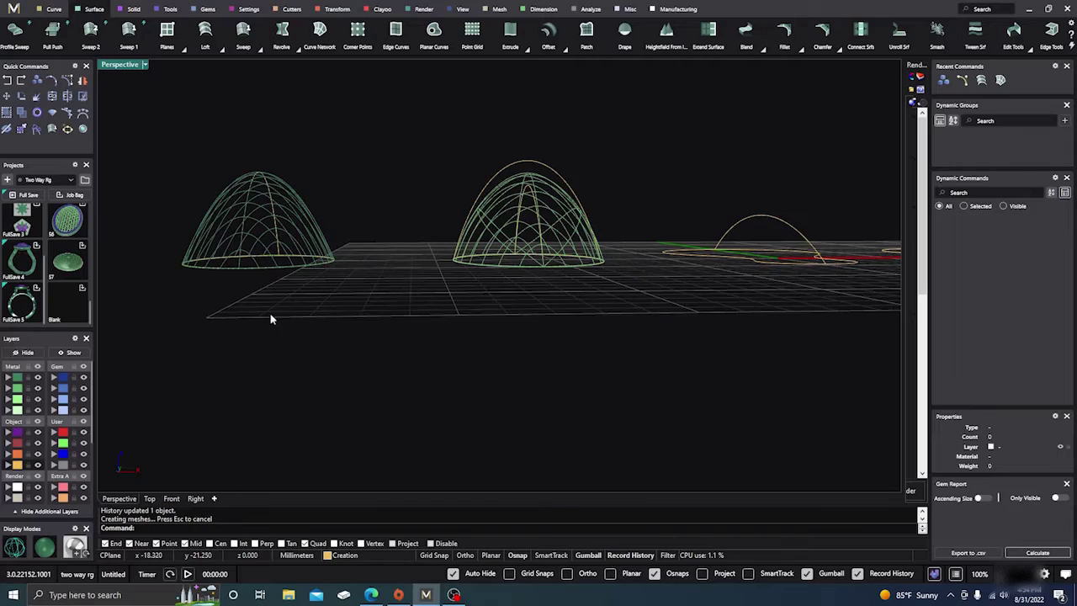
# Step: Loft a surface through the three curves of the middle outline
pyautogui.scroll(-2, 247, 300)
pyautogui.moveTo(247, 301); pyautogui.dragTo(264, 339, button='right')
pyautogui.scroll(3, 623, 281)
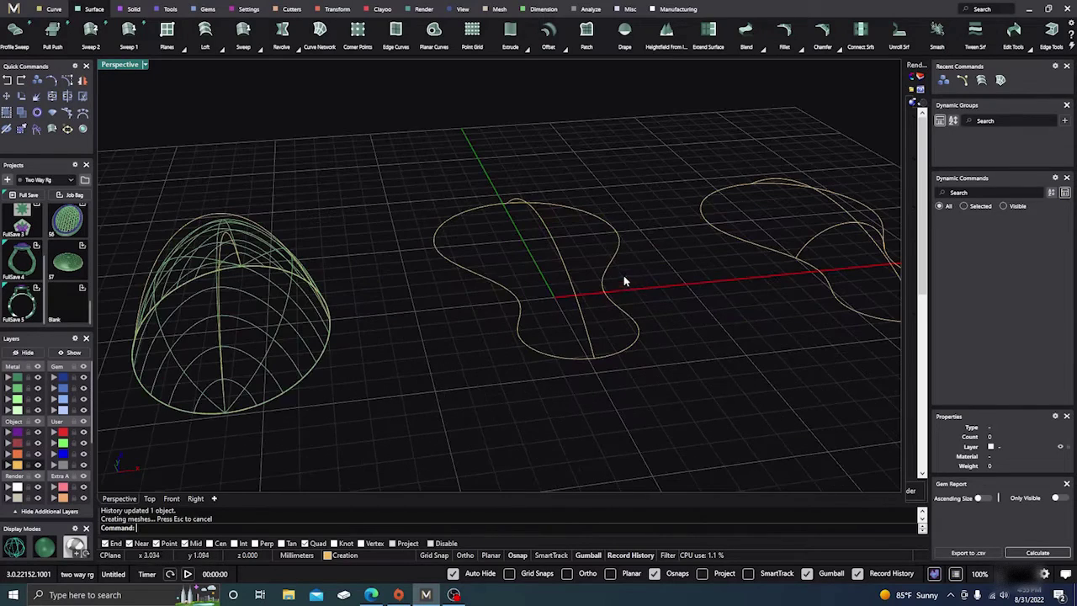
pyautogui.click(482, 278)
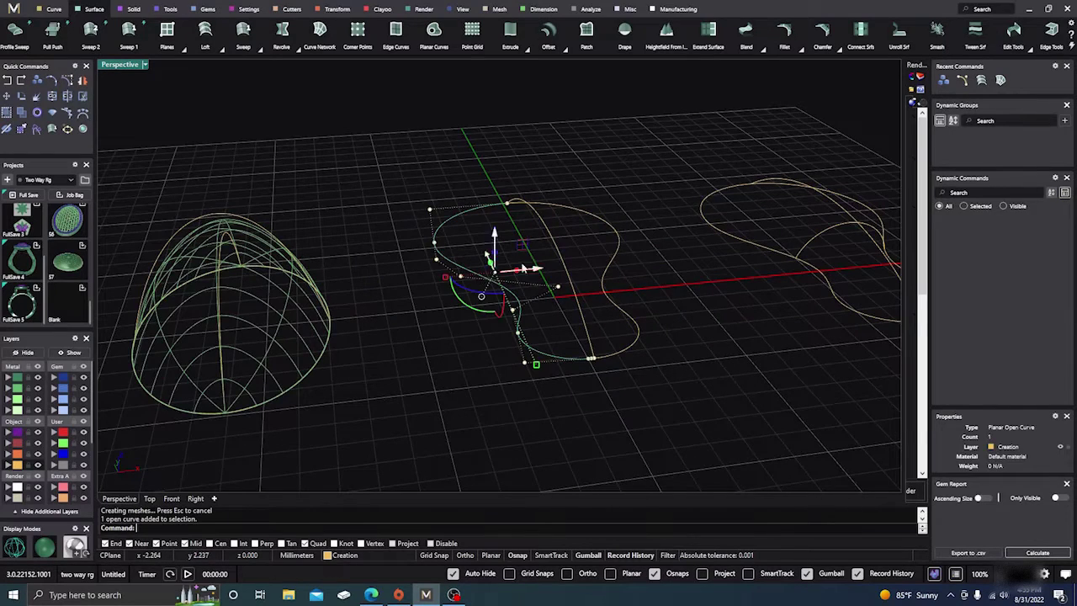
pyautogui.click(556, 229)
pyautogui.click(611, 267)
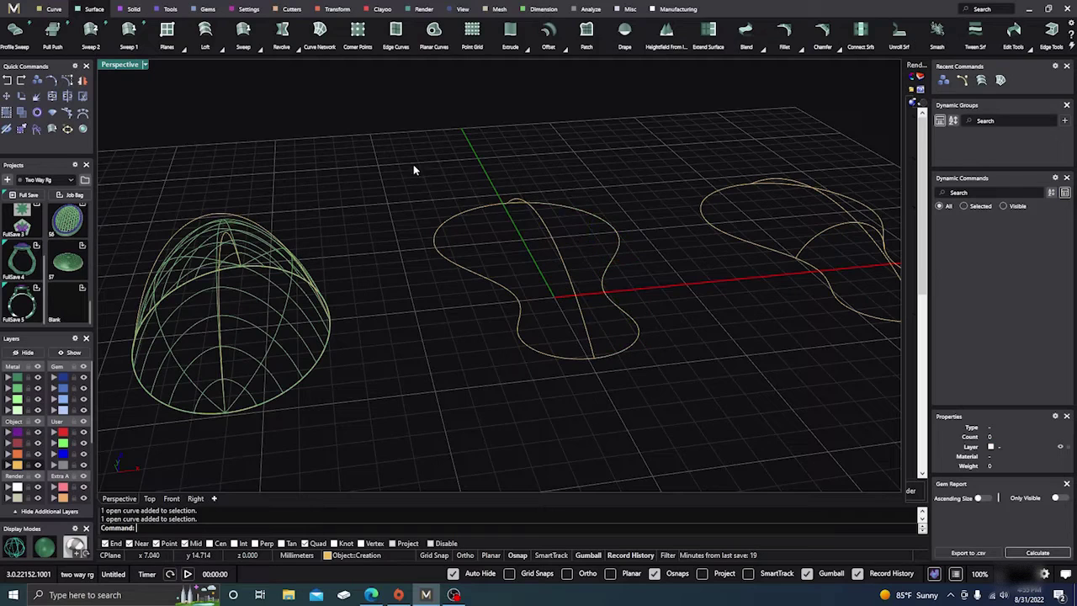
pyautogui.moveTo(399, 158); pyautogui.dragTo(666, 431)
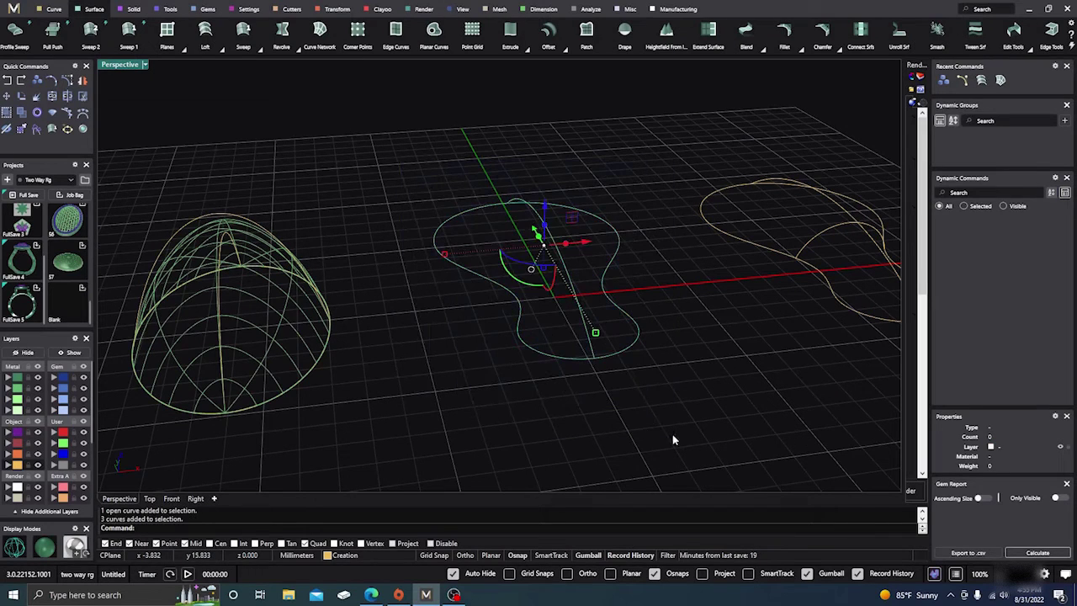
pyautogui.click(204, 34)
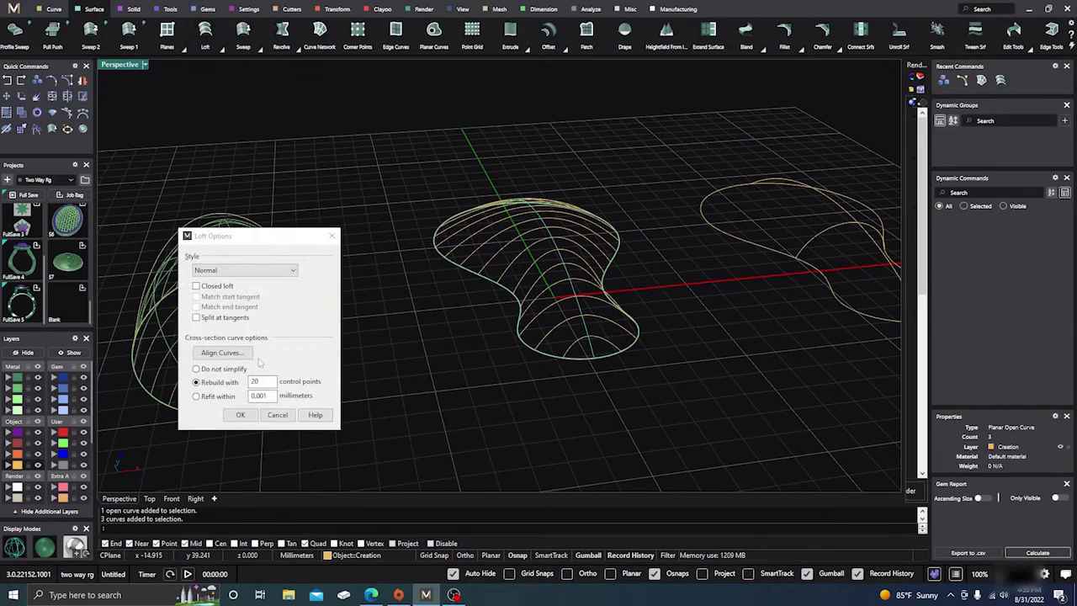
pyautogui.click(240, 415)
# Step: Put the lofted surface on layer Metal 01, then select the right outline's four curves
pyautogui.moveTo(435, 404)
pyautogui.mouseDown(button='right')
pyautogui.moveTo(452, 409)
pyautogui.moveTo(445, 351)
pyautogui.moveTo(457, 361)
pyautogui.moveTo(454, 404)
pyautogui.mouseUp(button='right')
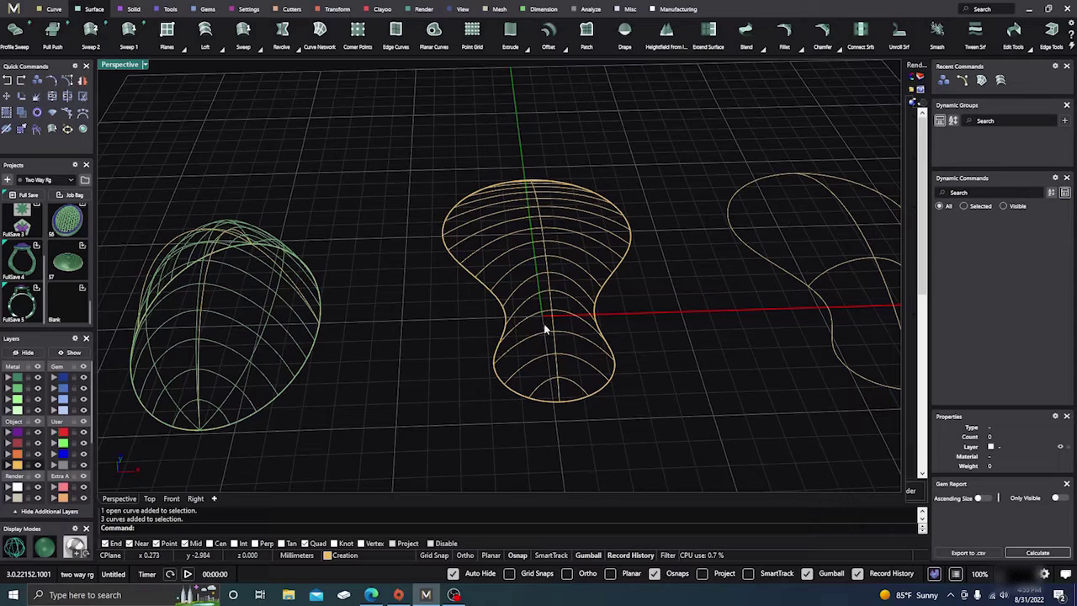
pyautogui.click(502, 259)
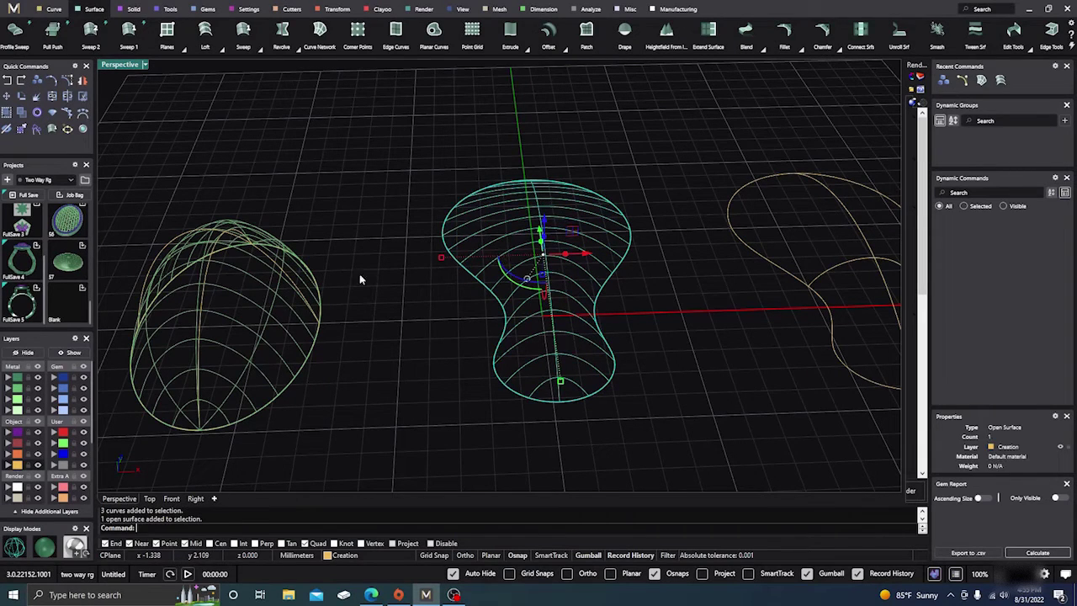
pyautogui.click(9, 380)
pyautogui.click(387, 415)
pyautogui.moveTo(420, 415); pyautogui.dragTo(420, 385, button='right')
pyautogui.scroll(2, 531, 236)
pyautogui.scroll(-6, 534, 233)
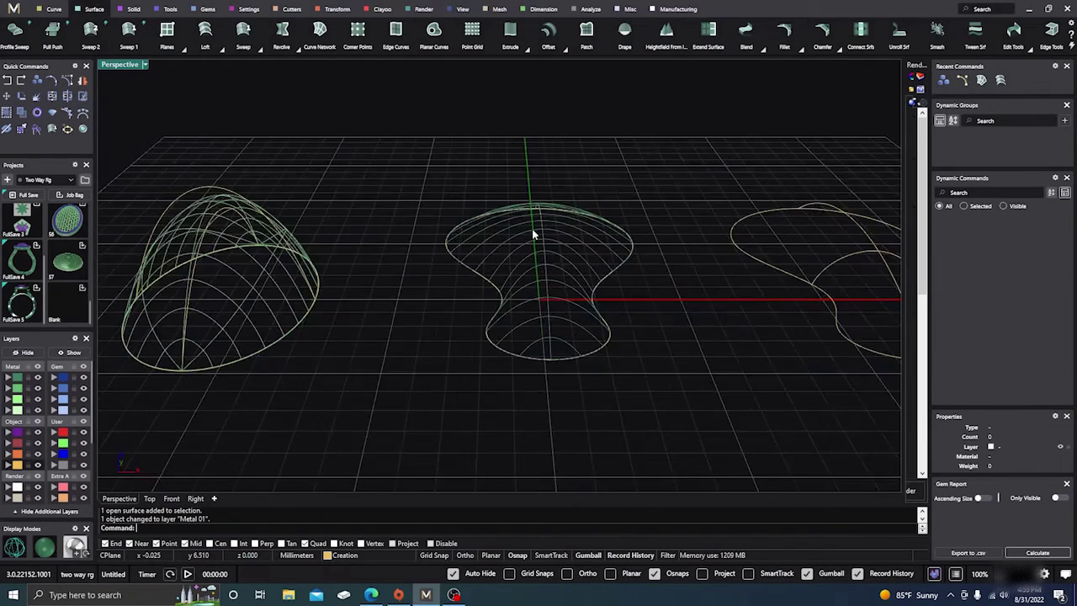
pyautogui.moveTo(584, 345); pyautogui.dragTo(740, 218)
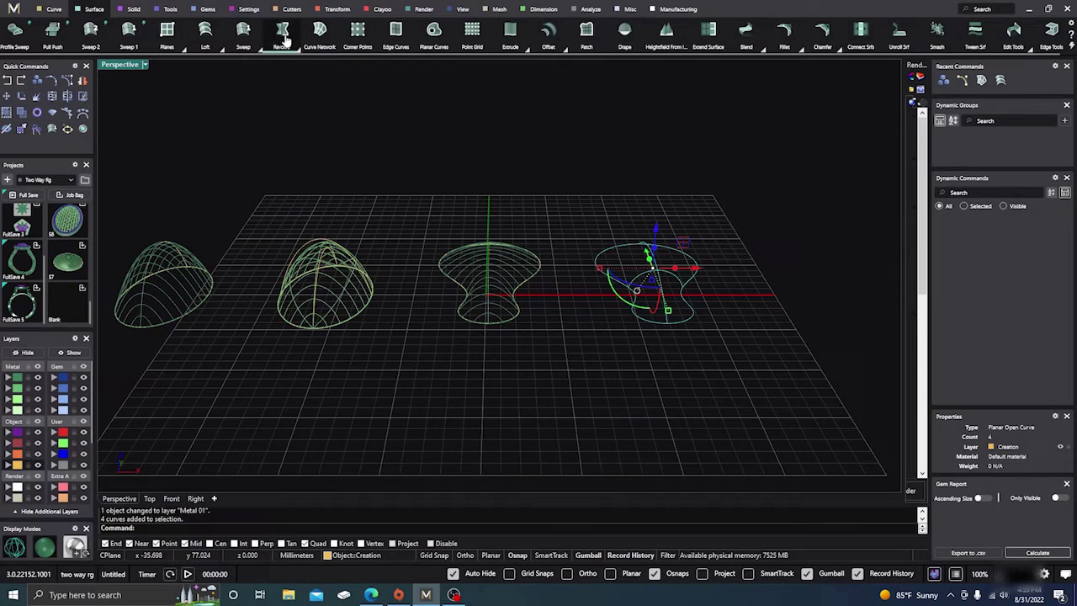
# Step: Build a Curve Network surface from the four right-outline curves with edge matching set to Position
pyautogui.click(320, 35)
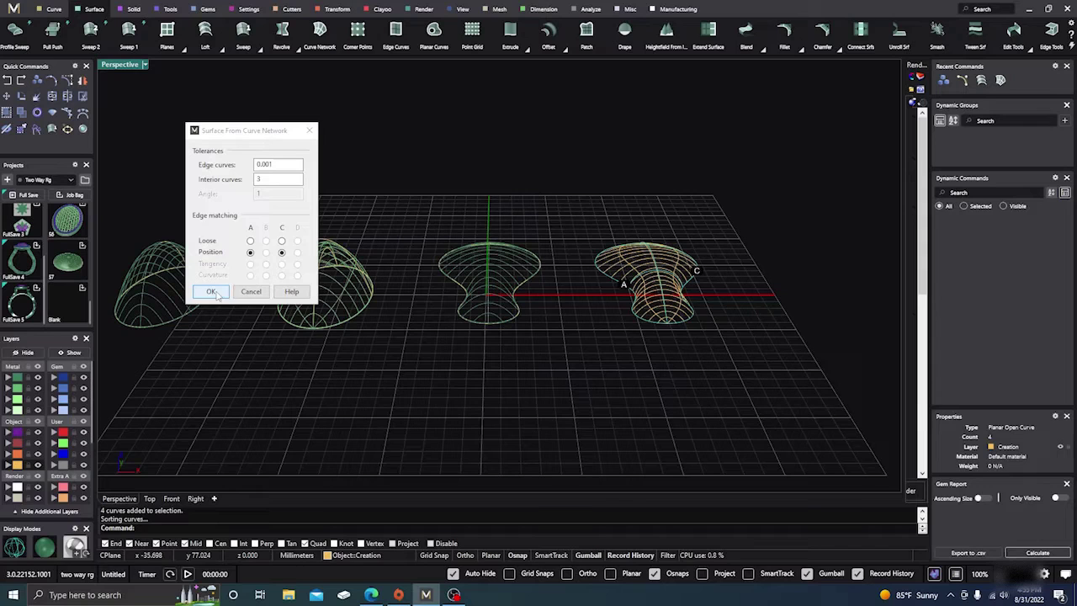
pyautogui.click(250, 242)
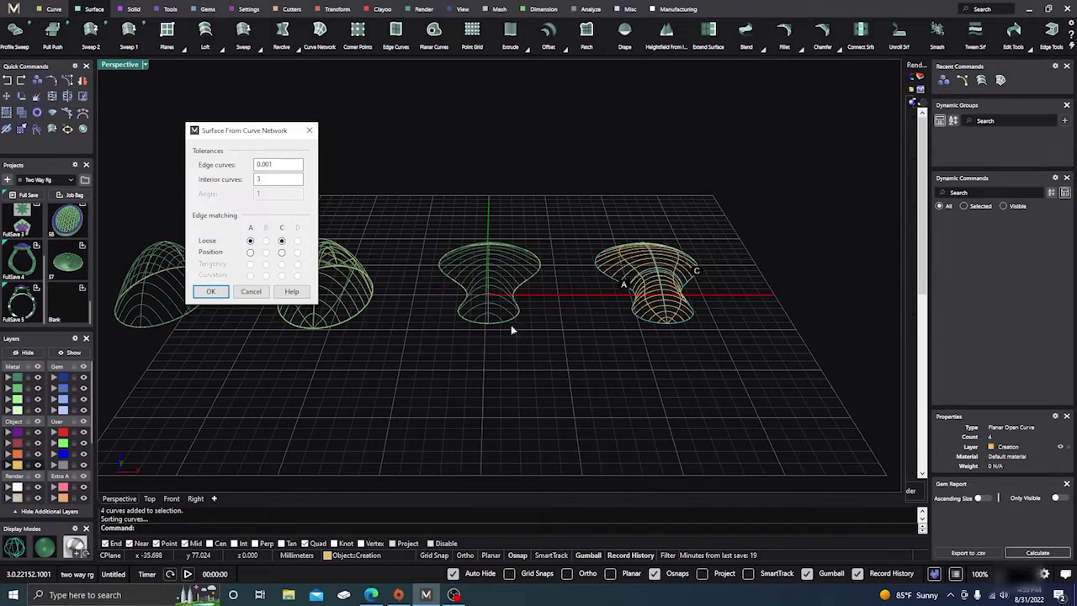
pyautogui.scroll(5, 655, 277)
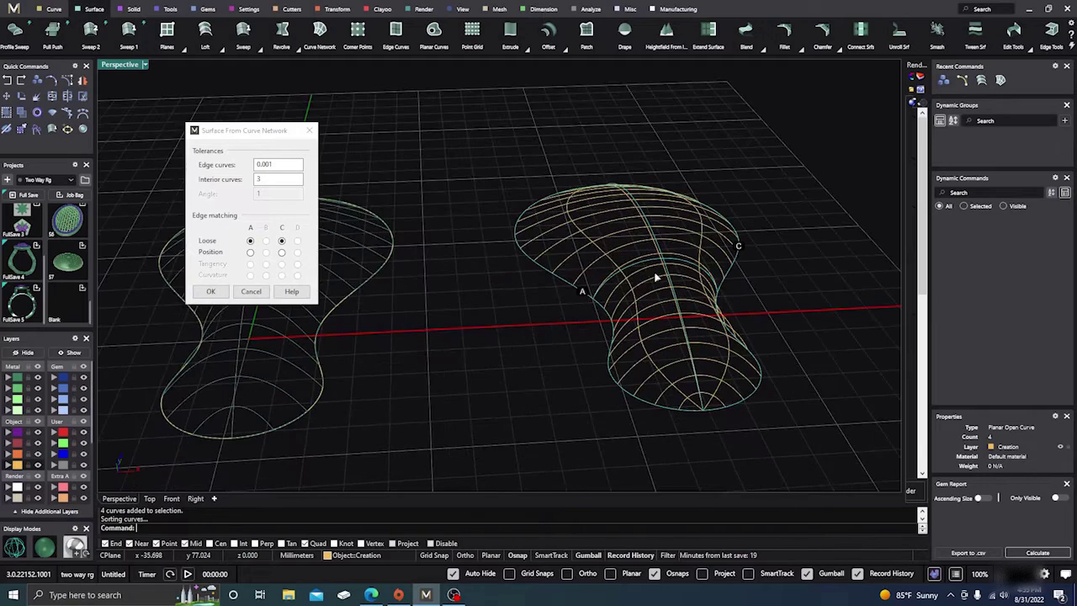
pyautogui.click(254, 258)
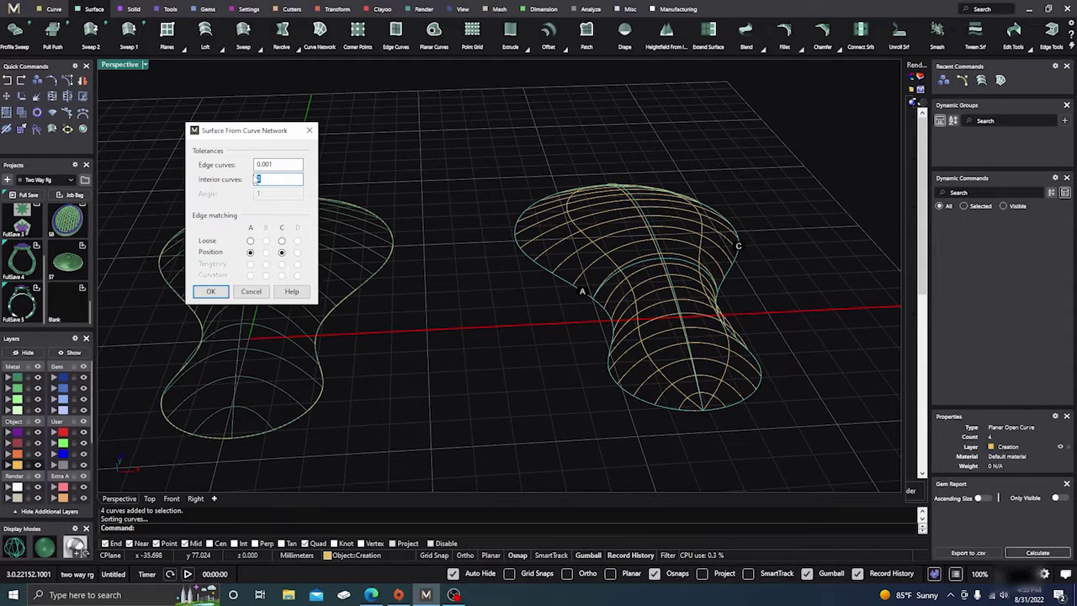
pyautogui.click(220, 288)
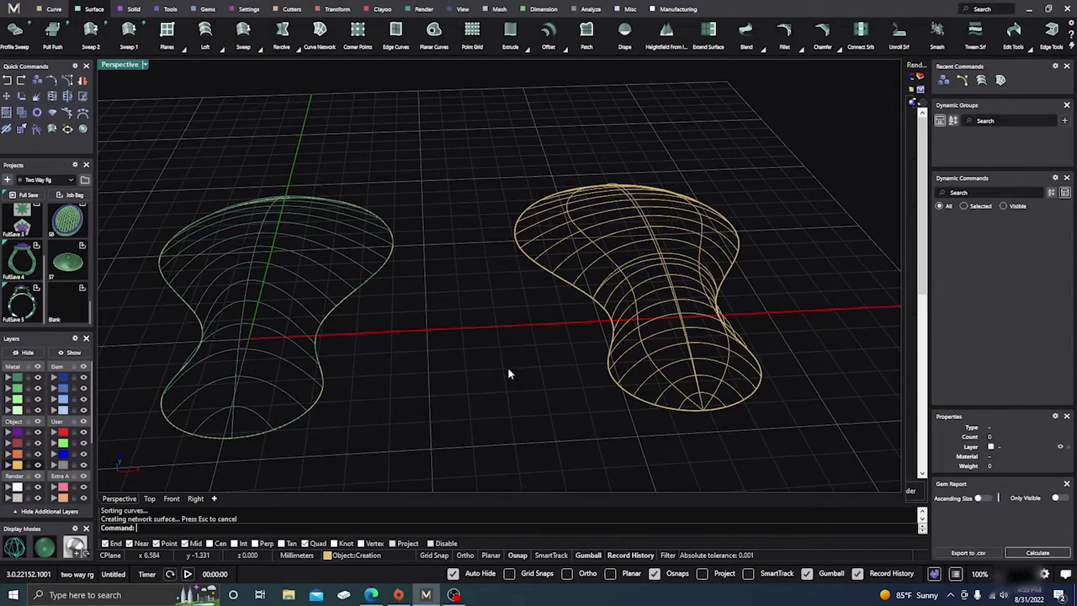
# Step: Move the right dome surface onto layer Metal 02
pyautogui.moveTo(510, 373); pyautogui.dragTo(497, 322, button='right')
pyautogui.click(593, 291)
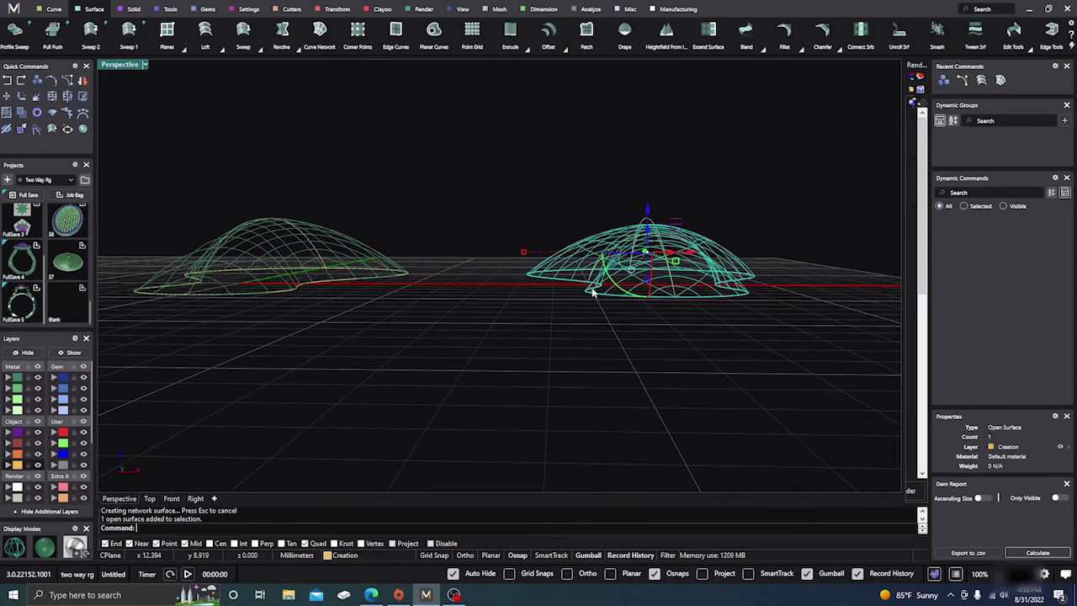
pyautogui.click(18, 388)
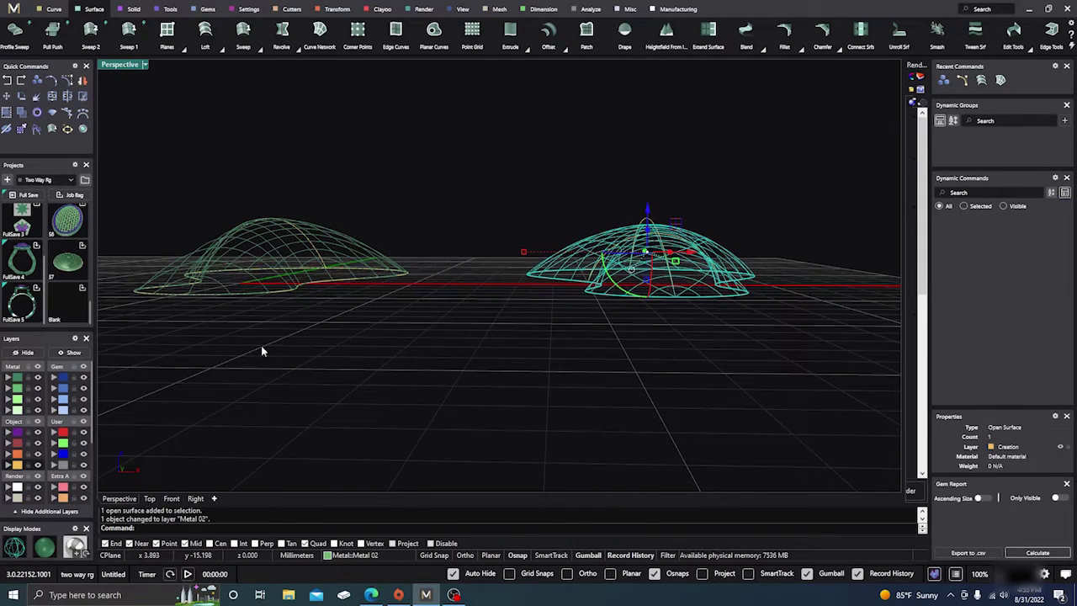
pyautogui.click(547, 197)
pyautogui.click(538, 265)
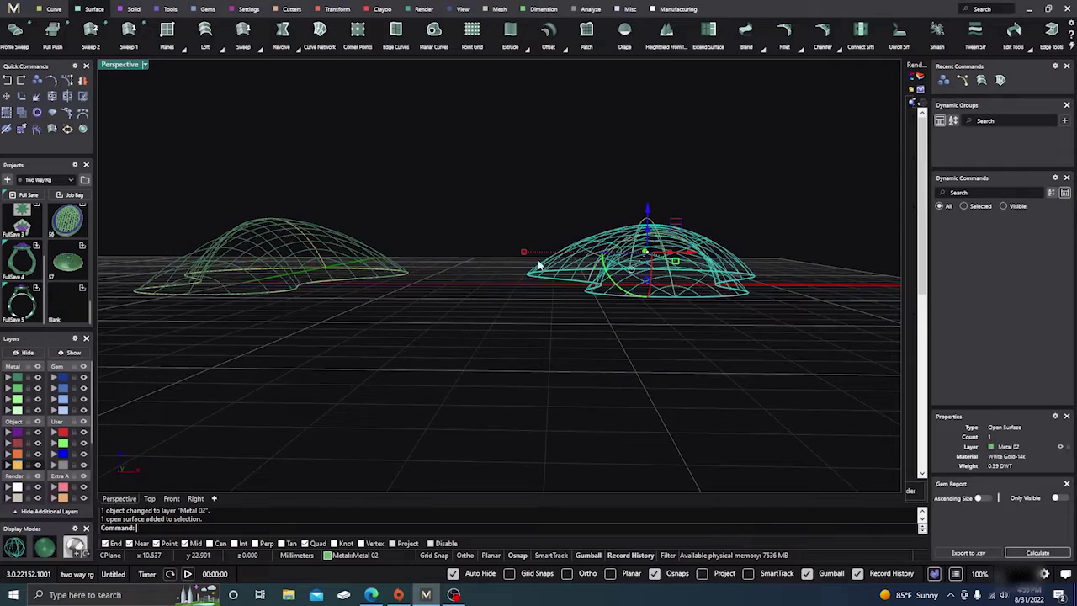
# Step: Show both domes as shaded surfaces and orbit to compare them
pyautogui.keyDown('shift'); pyautogui.click(343, 246); pyautogui.keyUp('shift')
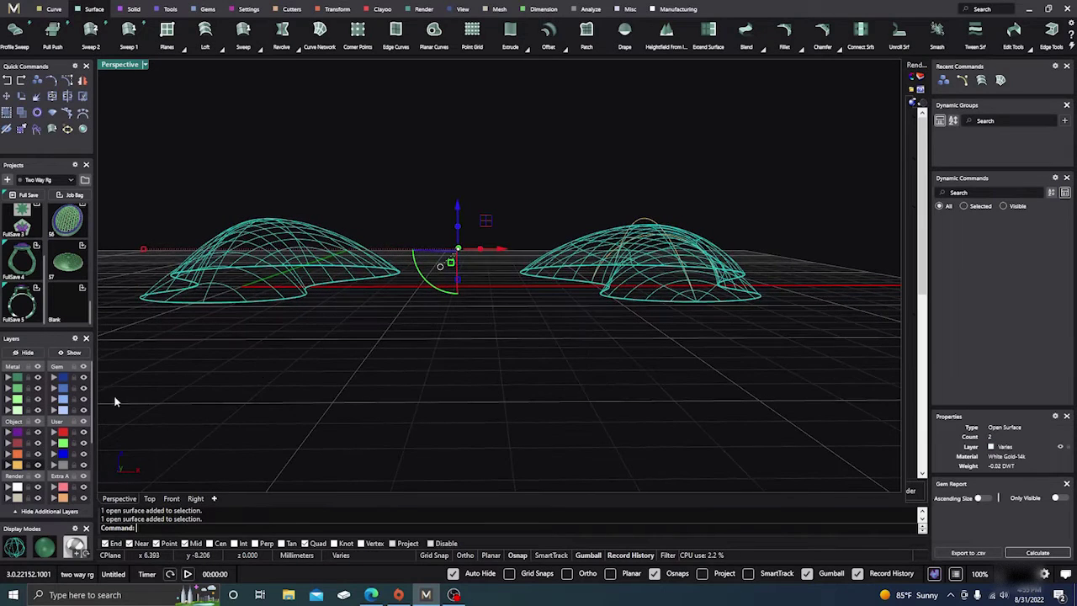
pyautogui.click(45, 547)
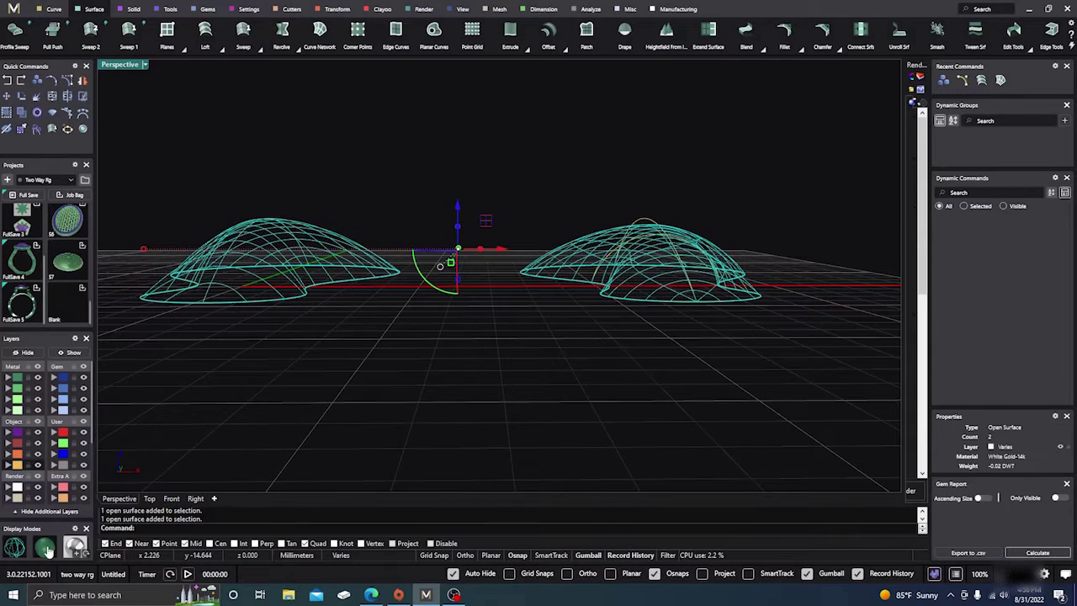
pyautogui.click(505, 387)
pyautogui.moveTo(504, 389); pyautogui.dragTo(525, 412, button='right')
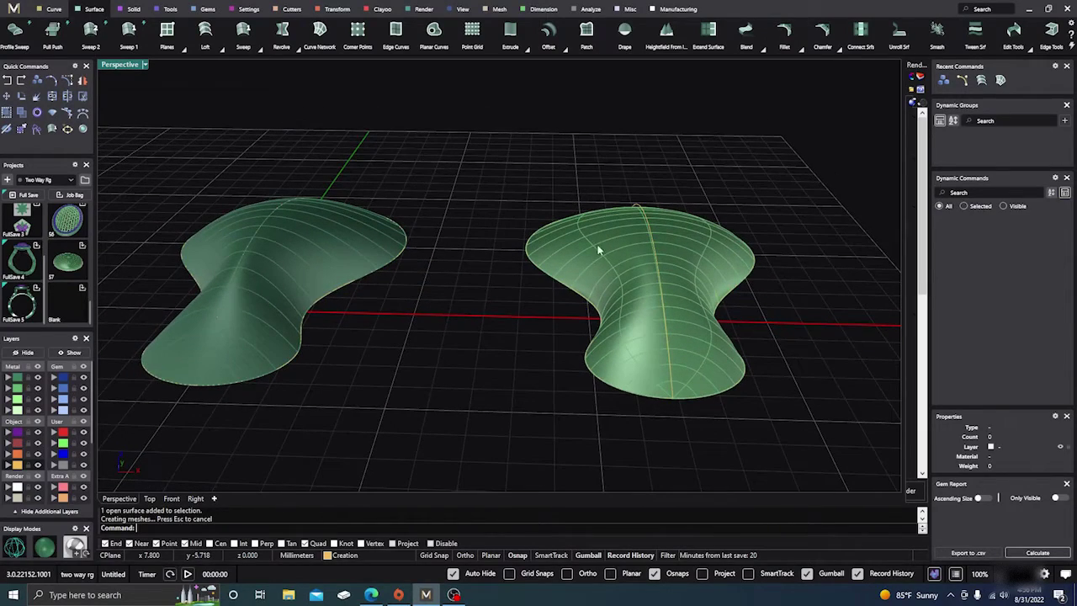
pyautogui.moveTo(564, 356); pyautogui.dragTo(438, 314, button='right')
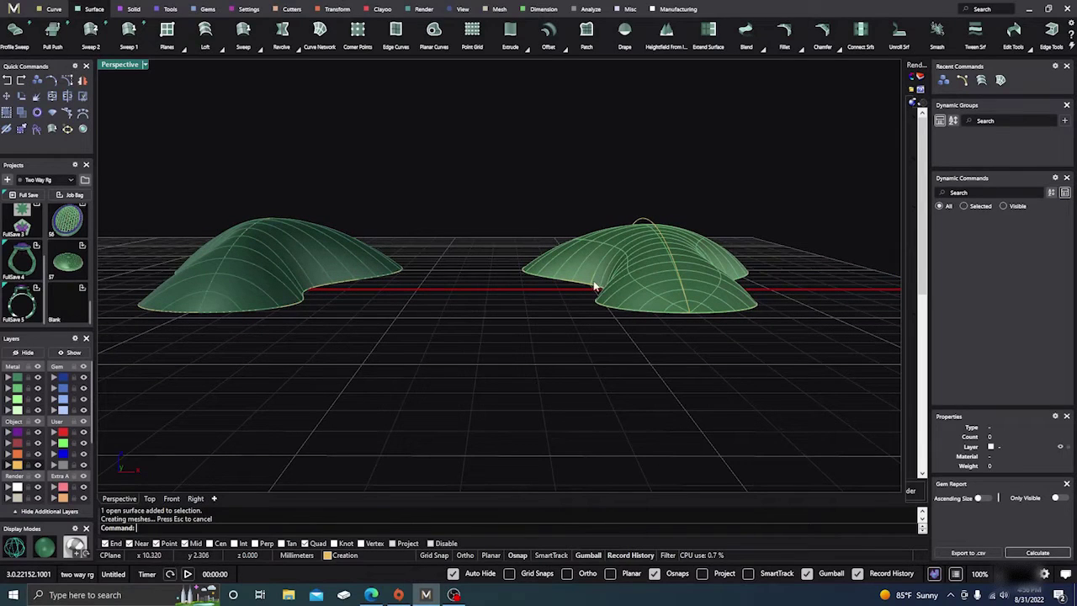
# Step: Return to wireframe and window-select the top points of the right dome's curve
pyautogui.click(15, 547)
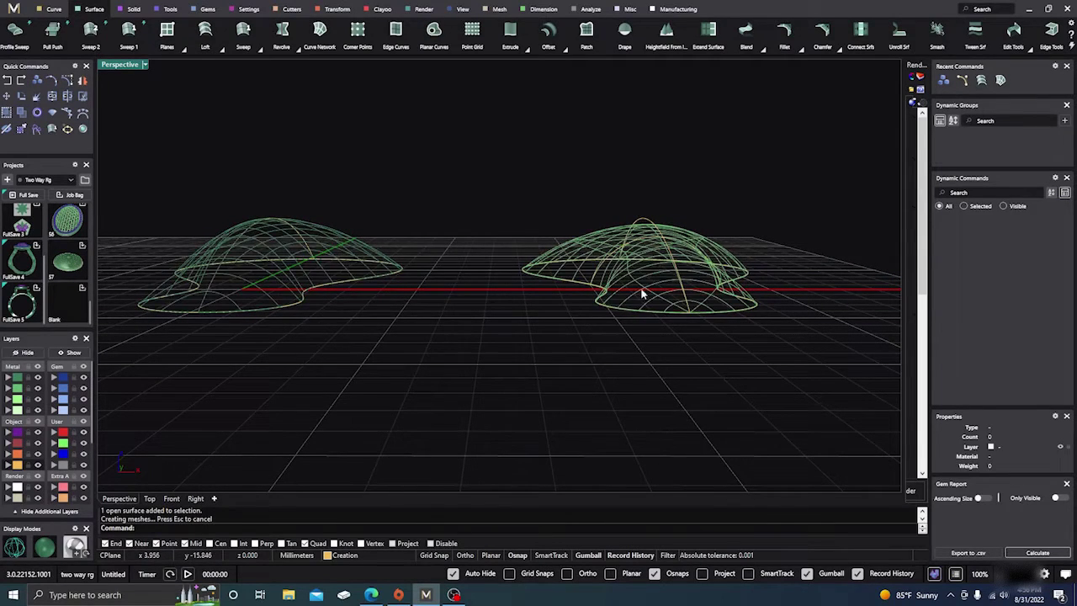
pyautogui.scroll(3, 640, 287)
pyautogui.click(637, 233)
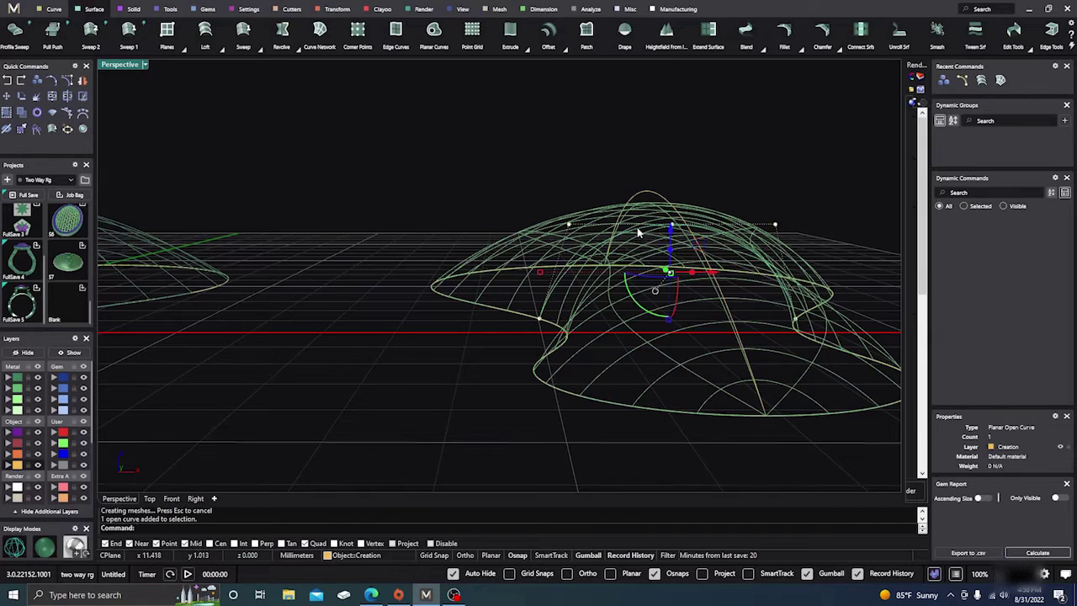
pyautogui.moveTo(525, 179); pyautogui.dragTo(825, 243)
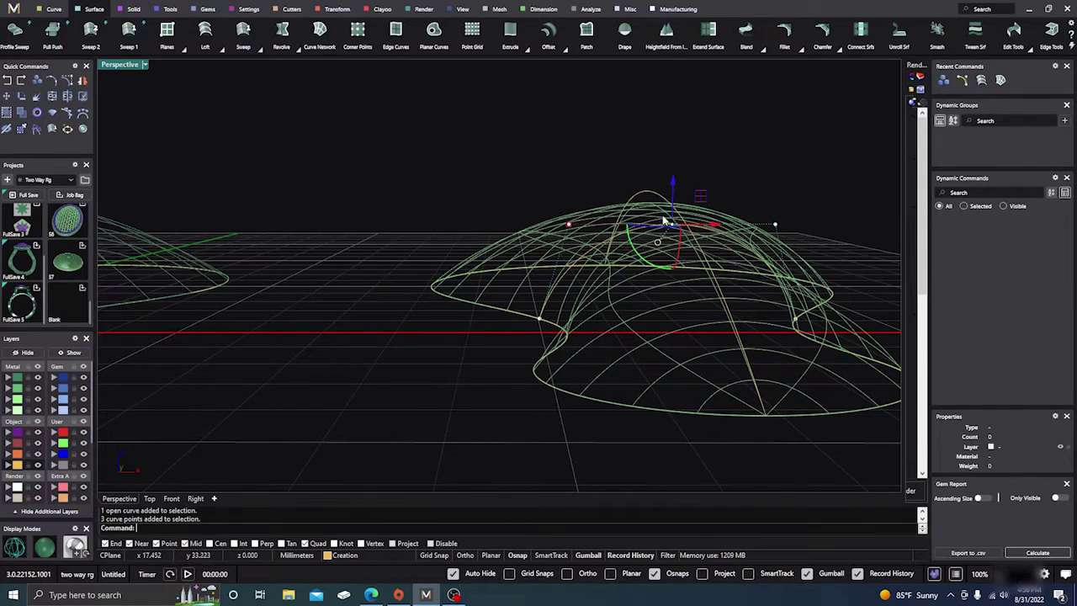
# Step: Raise the top curve points to heighten the dome, then lower them to flatten it
pyautogui.moveTo(675, 187); pyautogui.dragTo(676, 99)
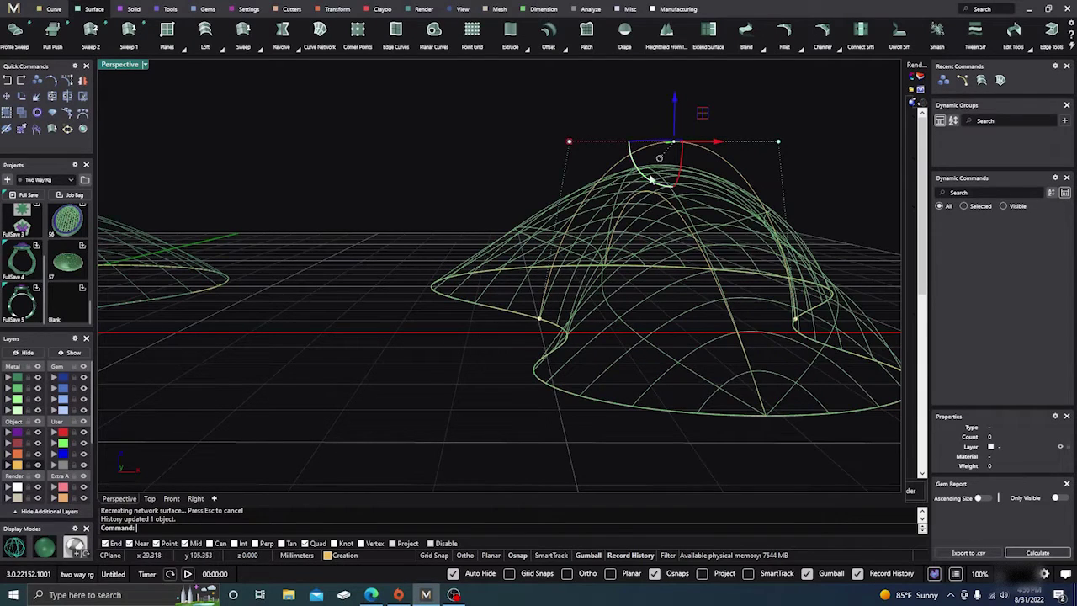
pyautogui.scroll(-3, 405, 324)
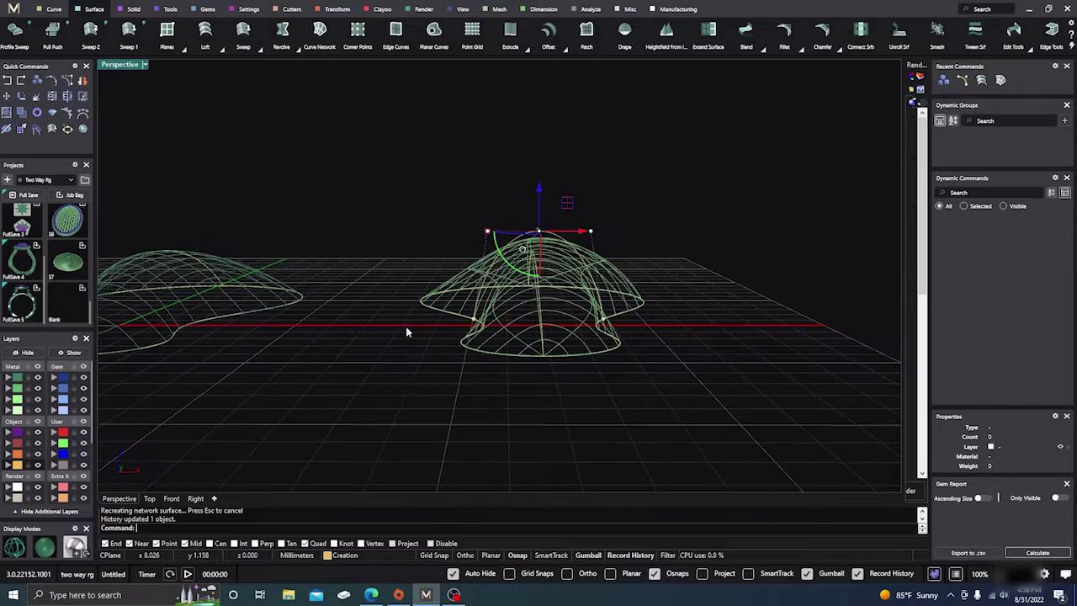
pyautogui.moveTo(406, 328); pyautogui.dragTo(412, 367, button='right')
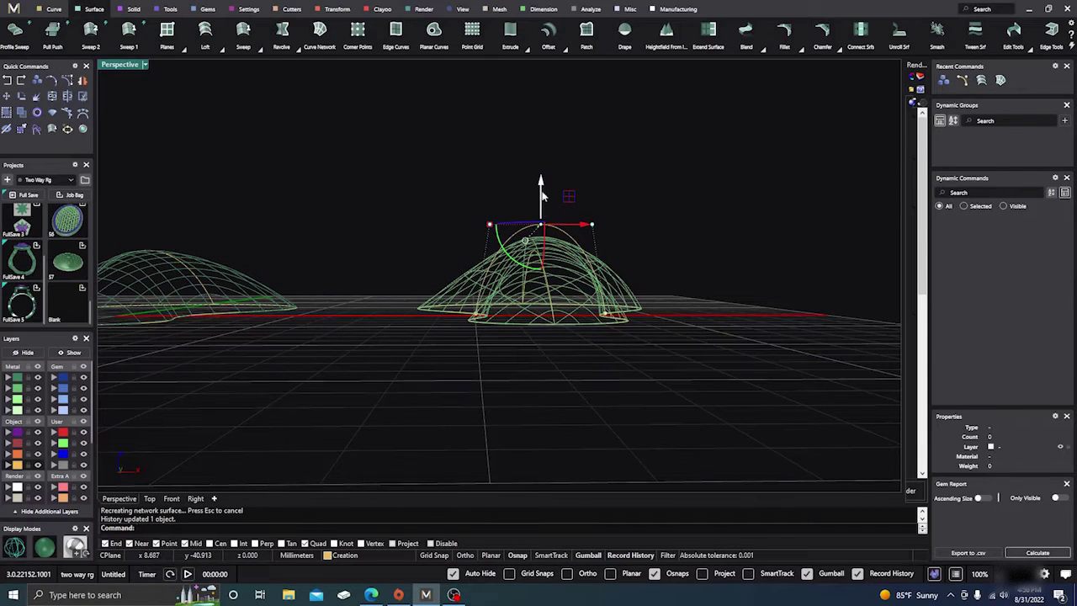
pyautogui.moveTo(544, 183); pyautogui.dragTo(543, 200)
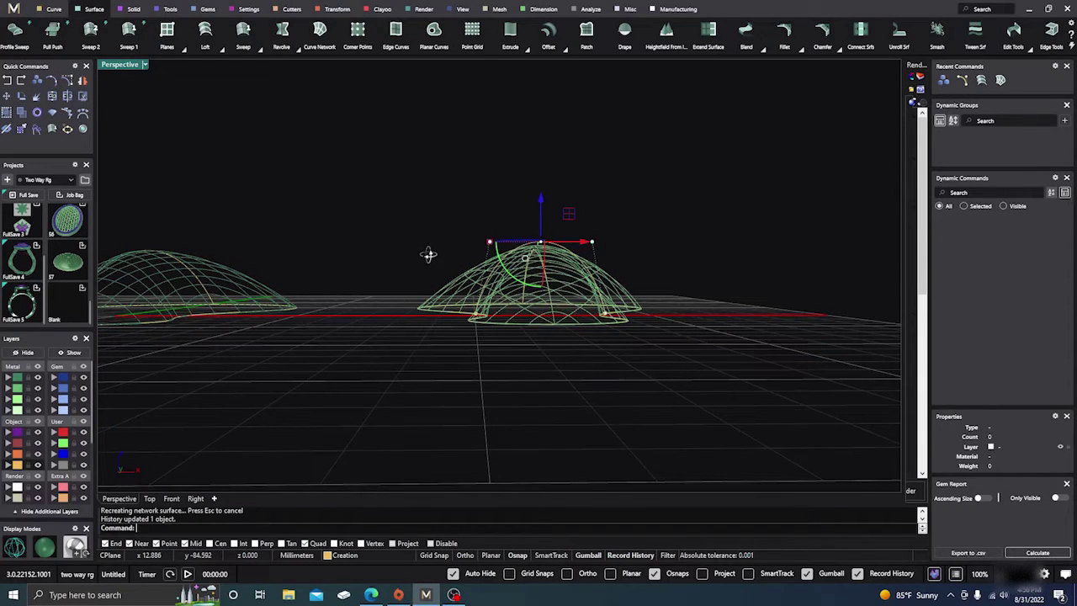
pyautogui.moveTo(428, 254); pyautogui.dragTo(472, 214, button='right')
# Step: Rebuild a network surface from the reshaped curves and orbit around it
pyautogui.press('Return')
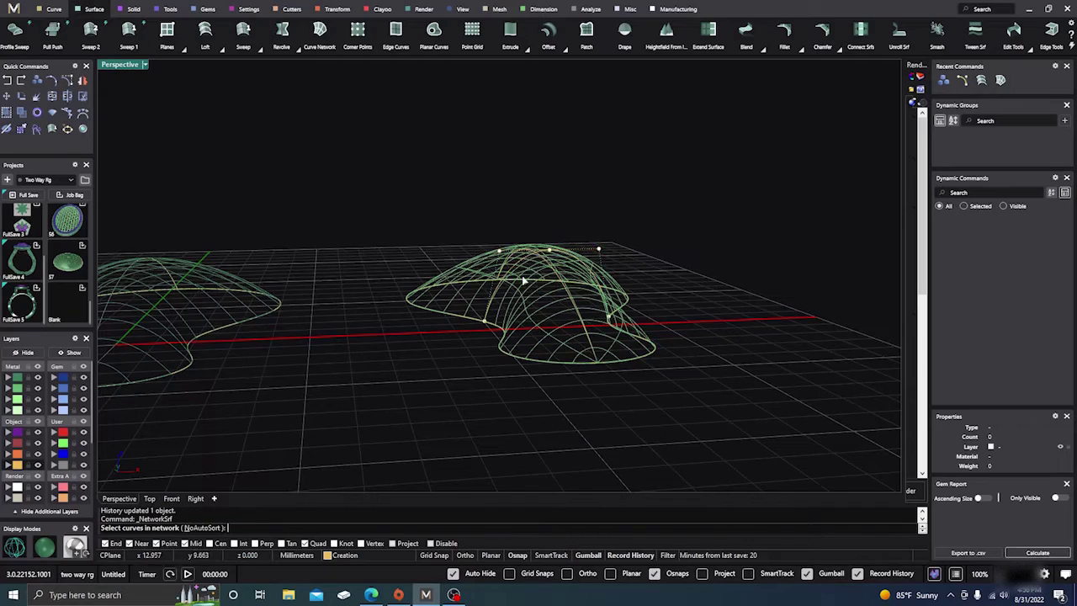
pyautogui.scroll(4, 523, 281)
pyautogui.press('Return')
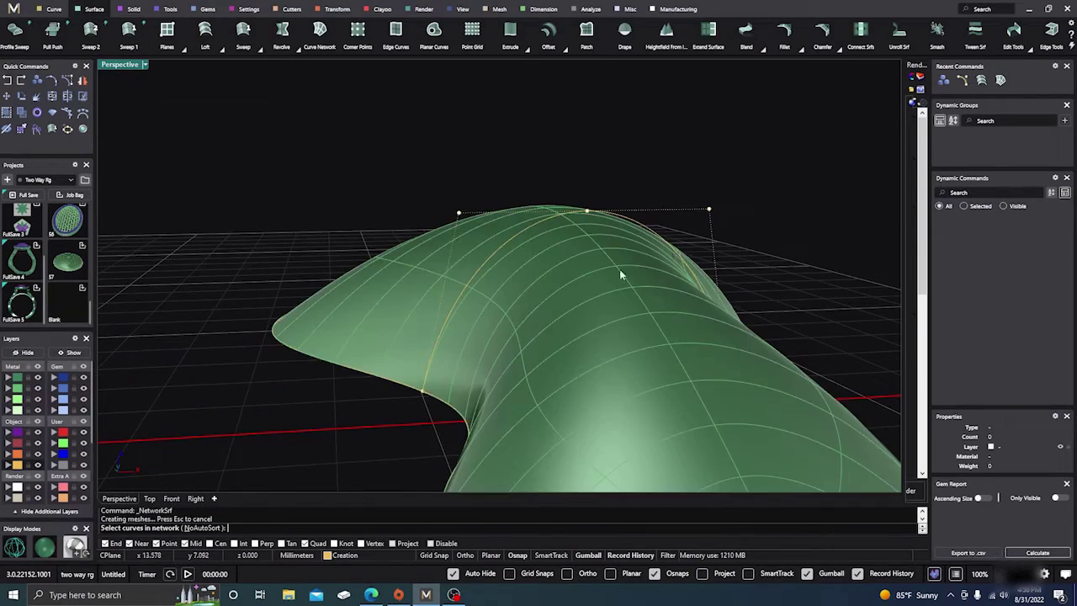
pyautogui.moveTo(619, 269)
pyautogui.mouseDown(button='right')
pyautogui.moveTo(713, 328)
pyautogui.moveTo(712, 344)
pyautogui.moveTo(709, 292)
pyautogui.moveTo(663, 238)
pyautogui.moveTo(673, 277)
pyautogui.moveTo(620, 334)
pyautogui.moveTo(622, 354)
pyautogui.moveTo(401, 293)
pyautogui.moveTo(432, 392)
pyautogui.moveTo(413, 347)
pyautogui.mouseUp(button='right')
pyautogui.scroll(-5, 673, 278)
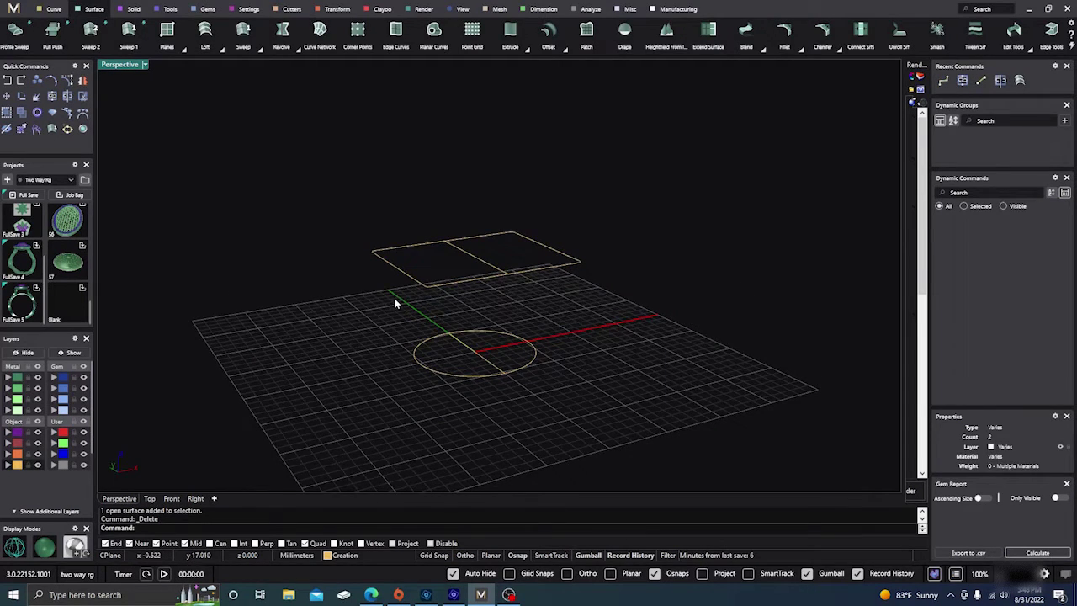
pyautogui.moveTo(393, 299); pyautogui.dragTo(519, 400, button='right')
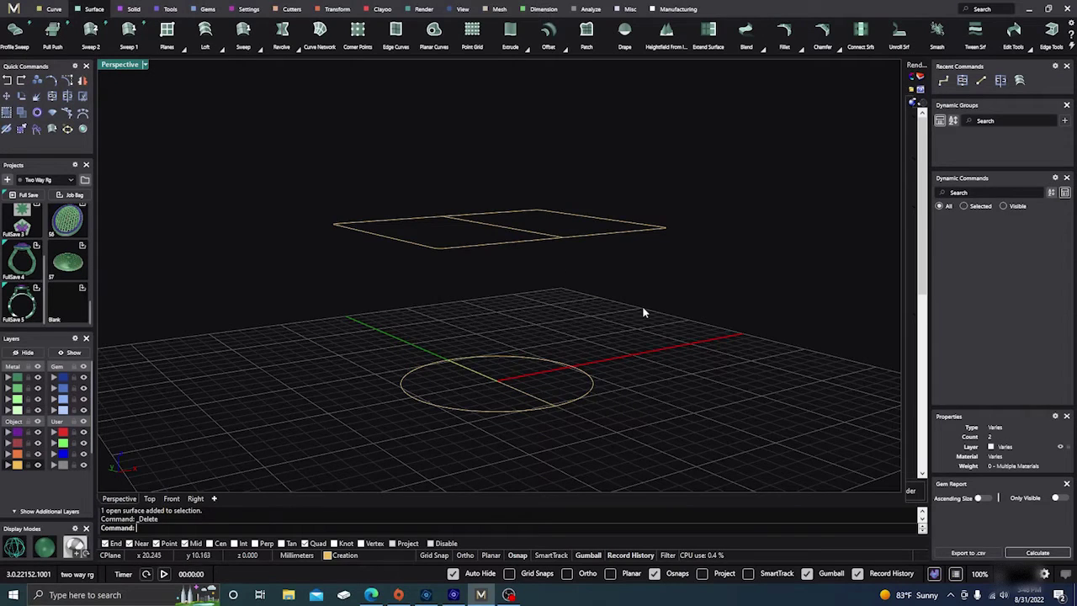
pyautogui.moveTo(643, 310); pyautogui.dragTo(626, 335, button='right')
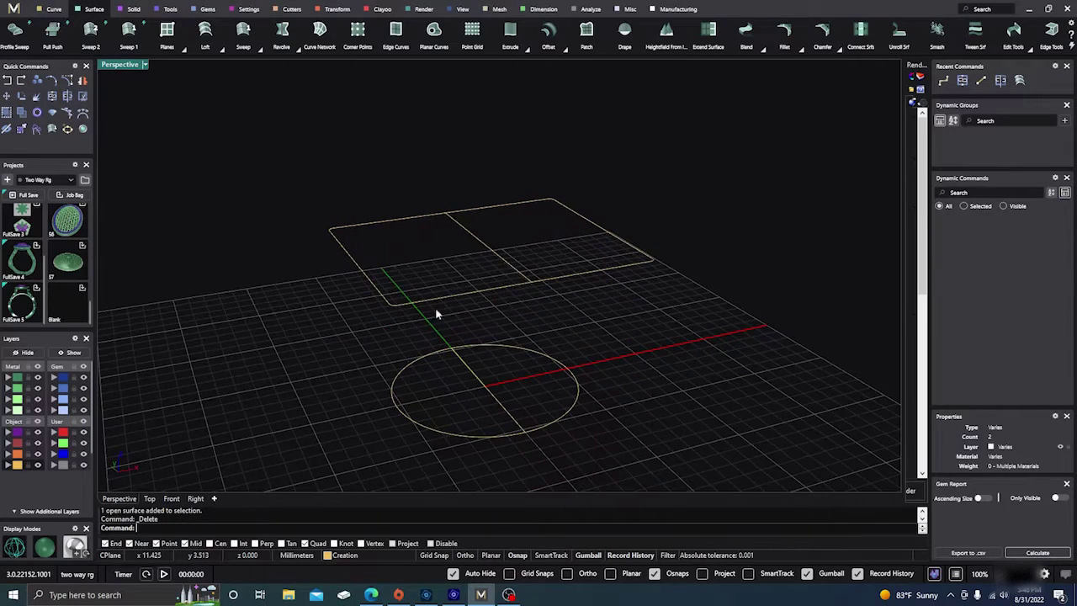
pyautogui.click(371, 291)
pyautogui.click(437, 357)
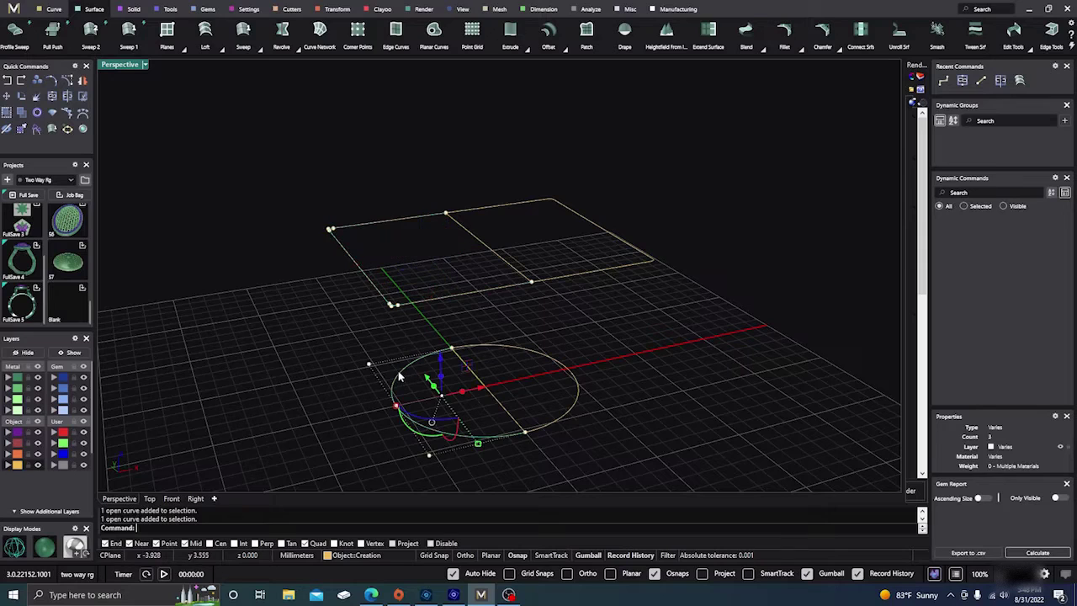
pyautogui.click(584, 326)
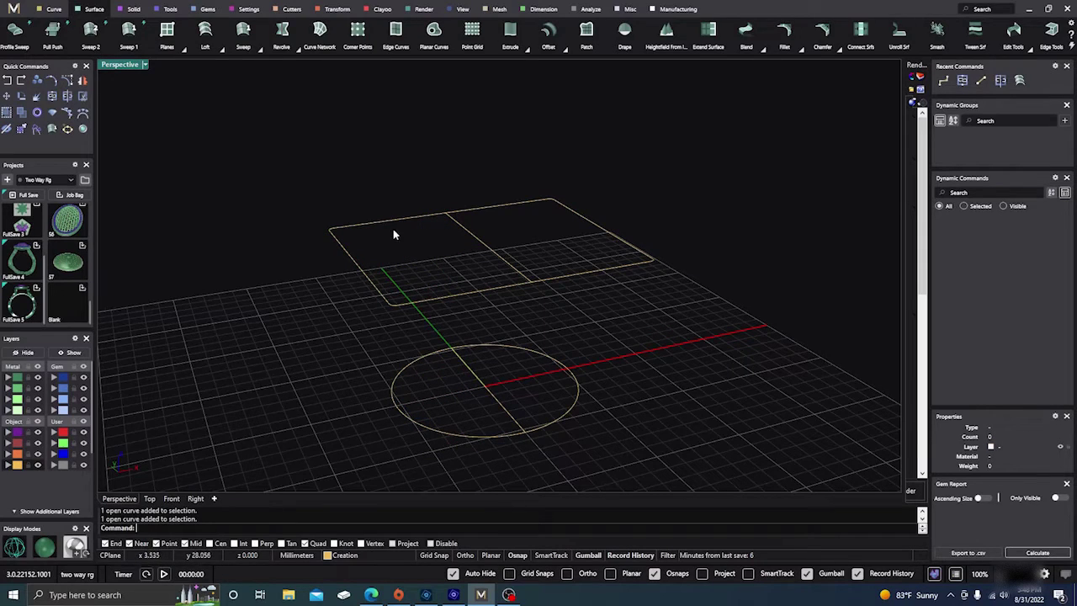
pyautogui.click(405, 373)
pyautogui.click(394, 304)
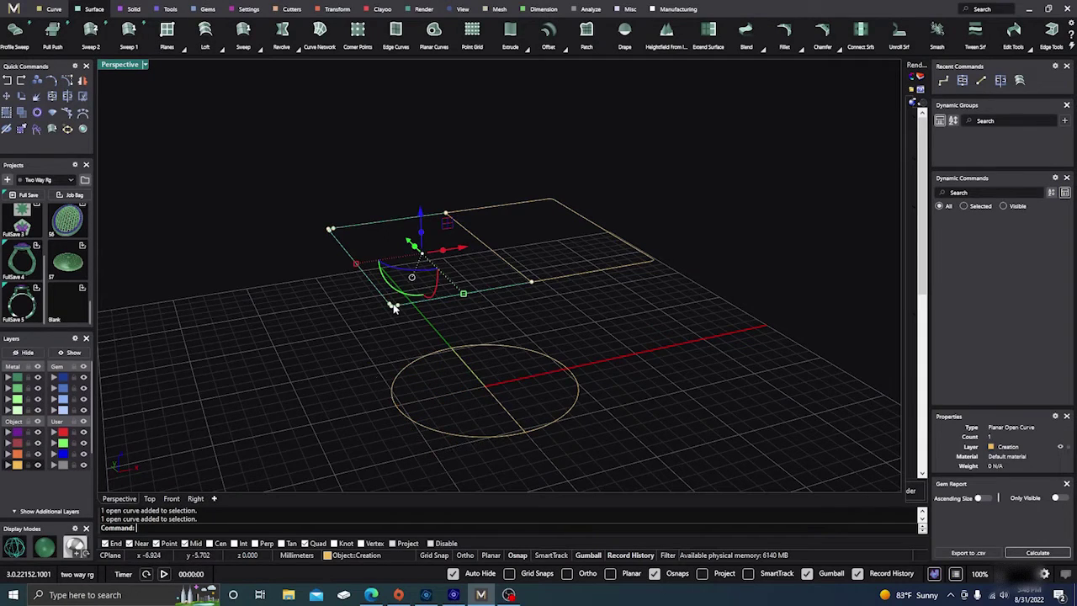
pyautogui.press('F10')
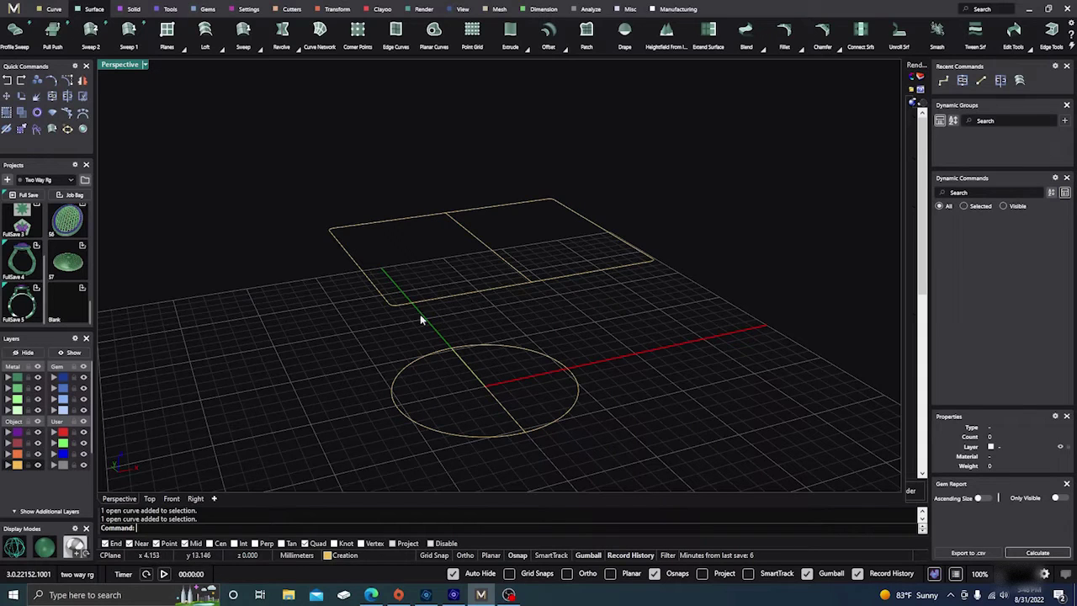
pyautogui.moveTo(355, 344); pyautogui.dragTo(356, 386, button='right')
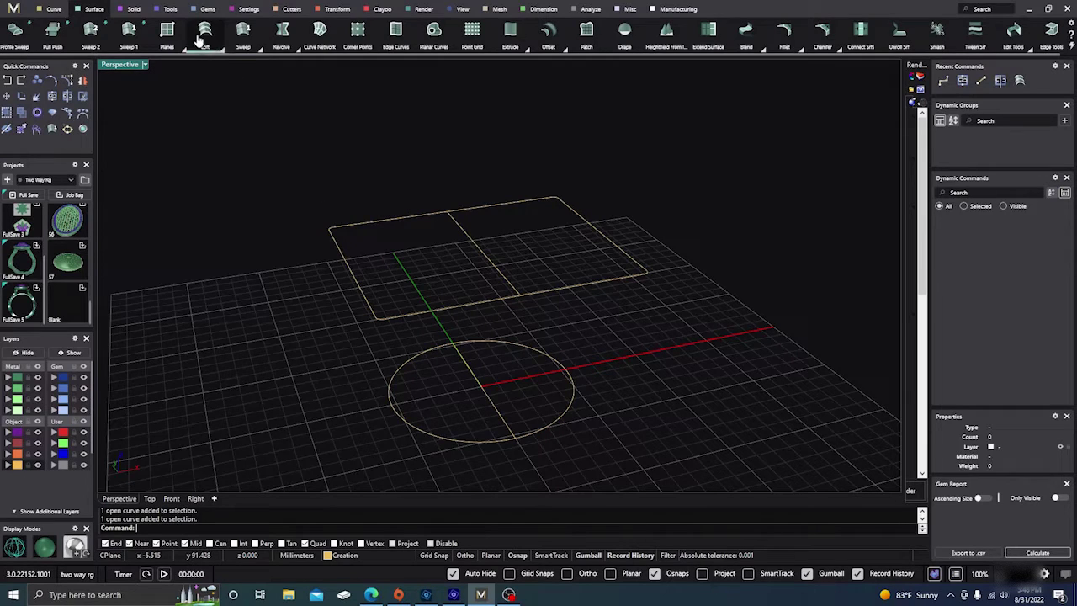
# Step: Attempt a loft from the rectangle curve to the circle, then cancel it
pyautogui.click(392, 223)
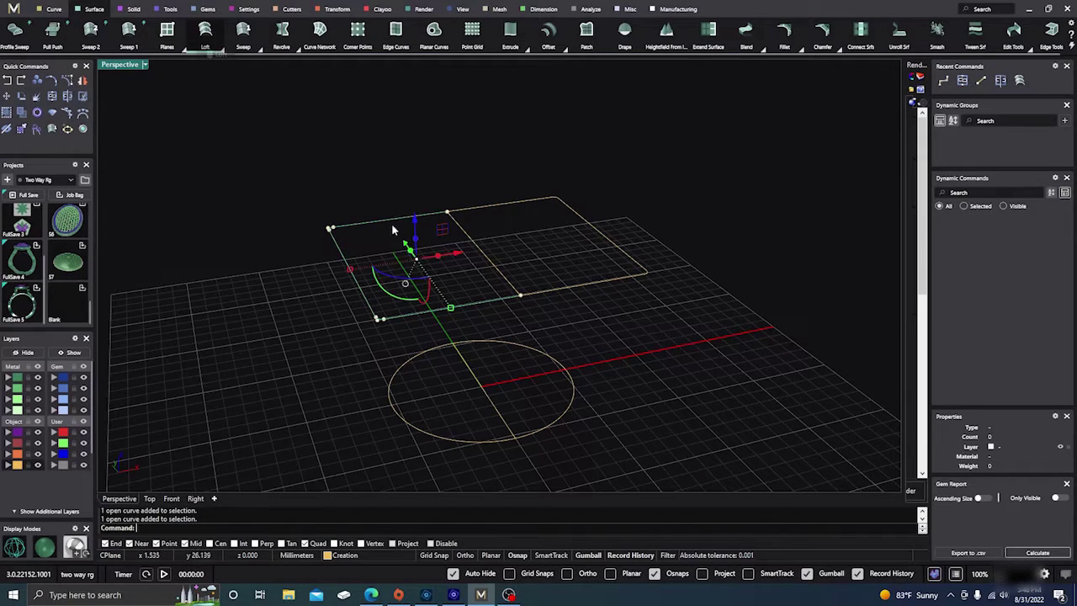
pyautogui.press('Return')
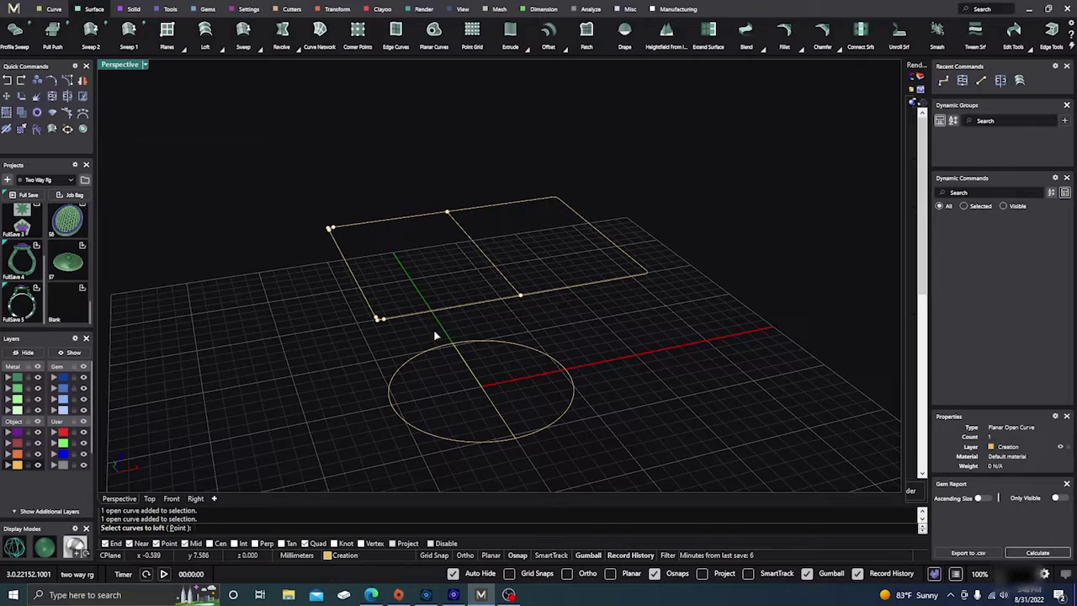
pyautogui.click(437, 352)
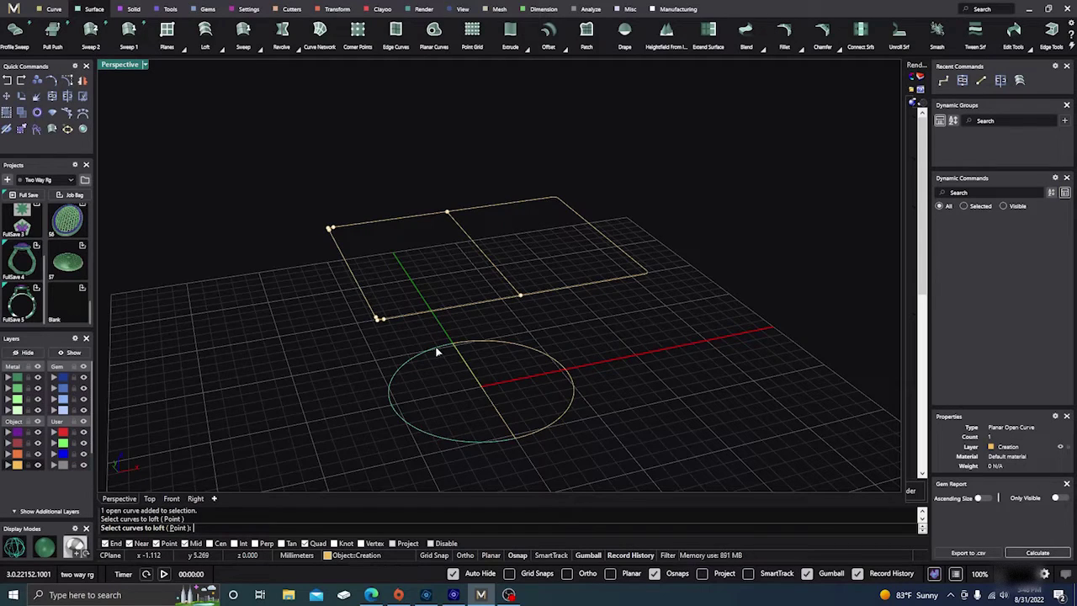
pyautogui.press('Escape')
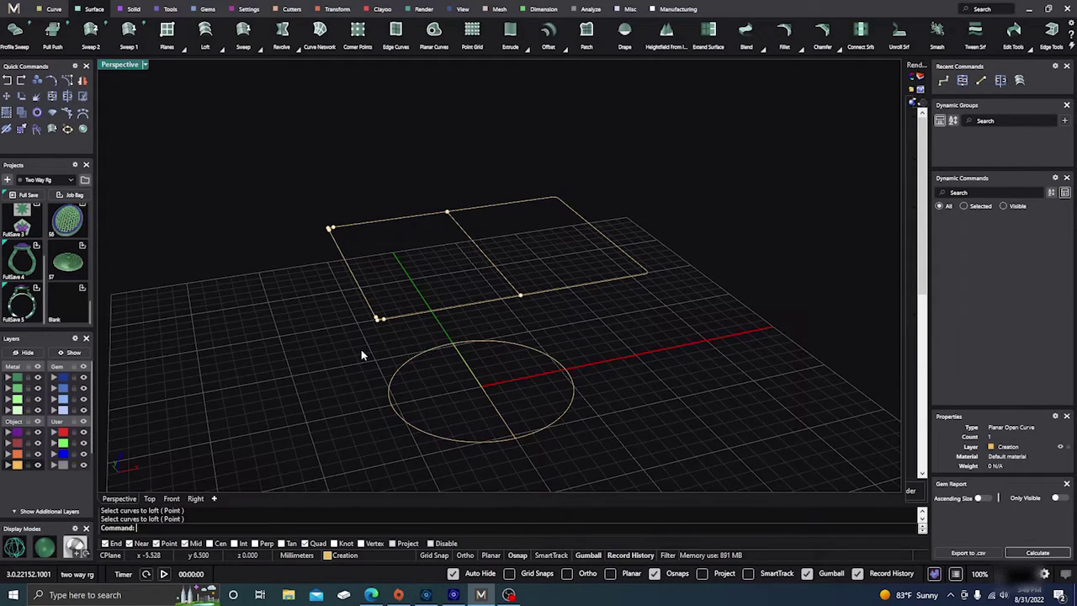
pyautogui.press('Return')
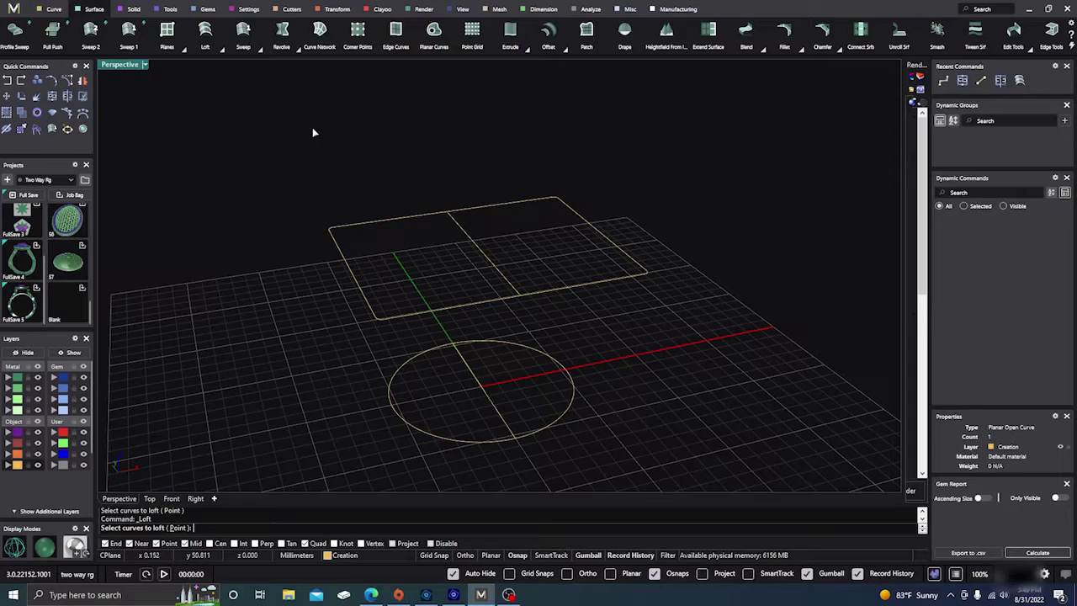
pyautogui.press('Escape')
# Step: Loft one open rectangle curve to the circle with default Loft options
pyautogui.click(206, 34)
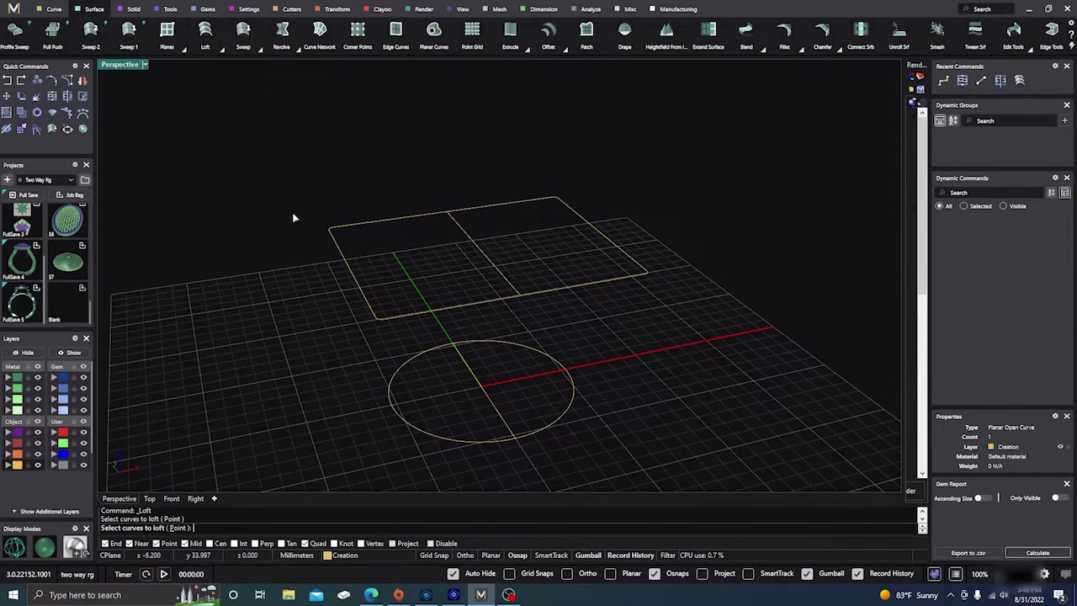
pyautogui.click(382, 227)
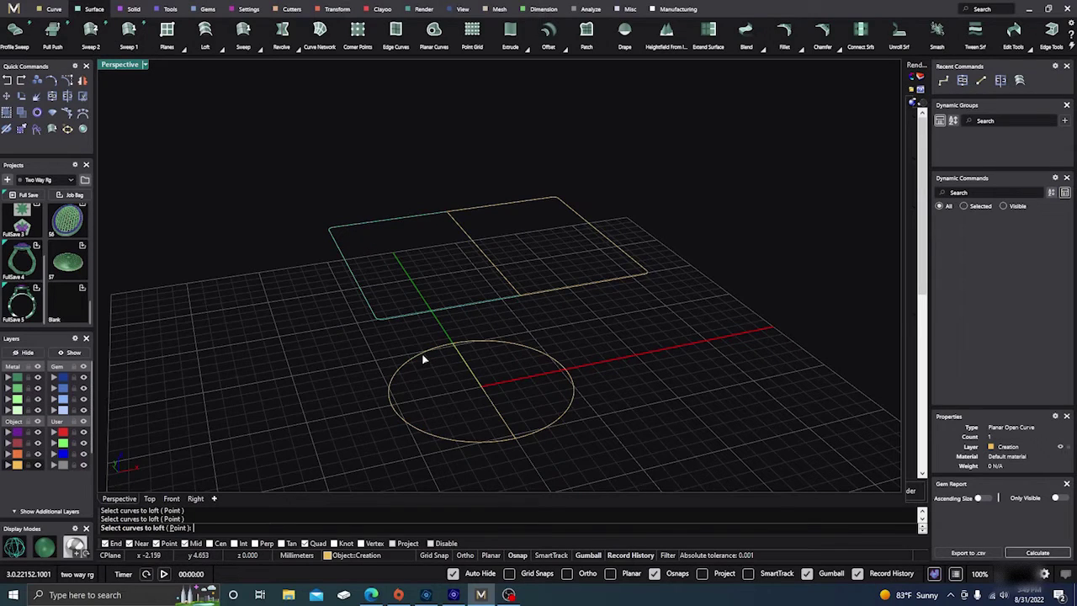
pyautogui.click(423, 359)
pyautogui.press('Return')
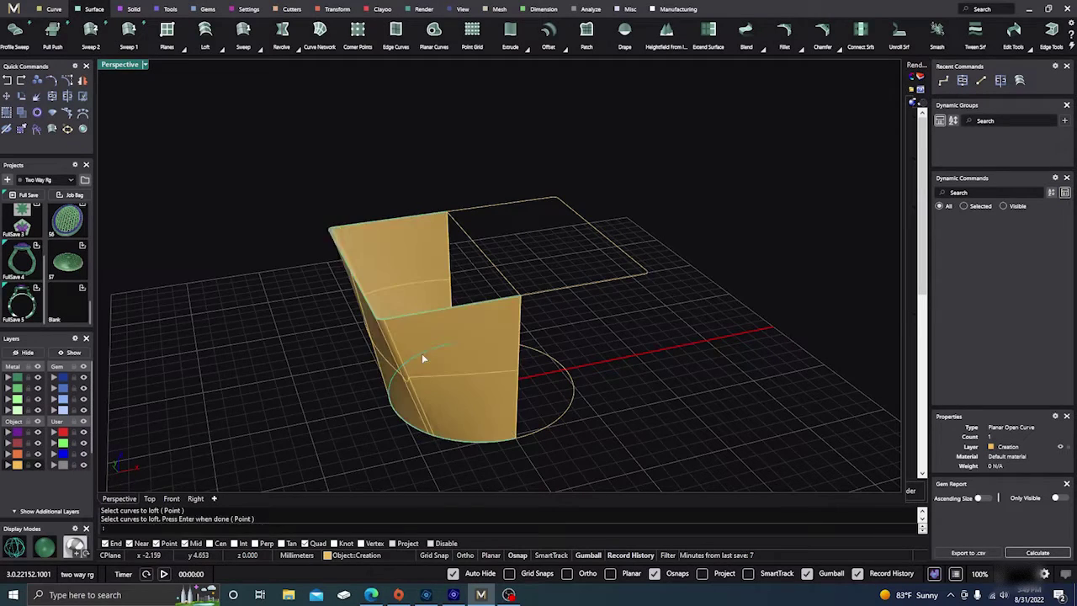
pyautogui.click(239, 414)
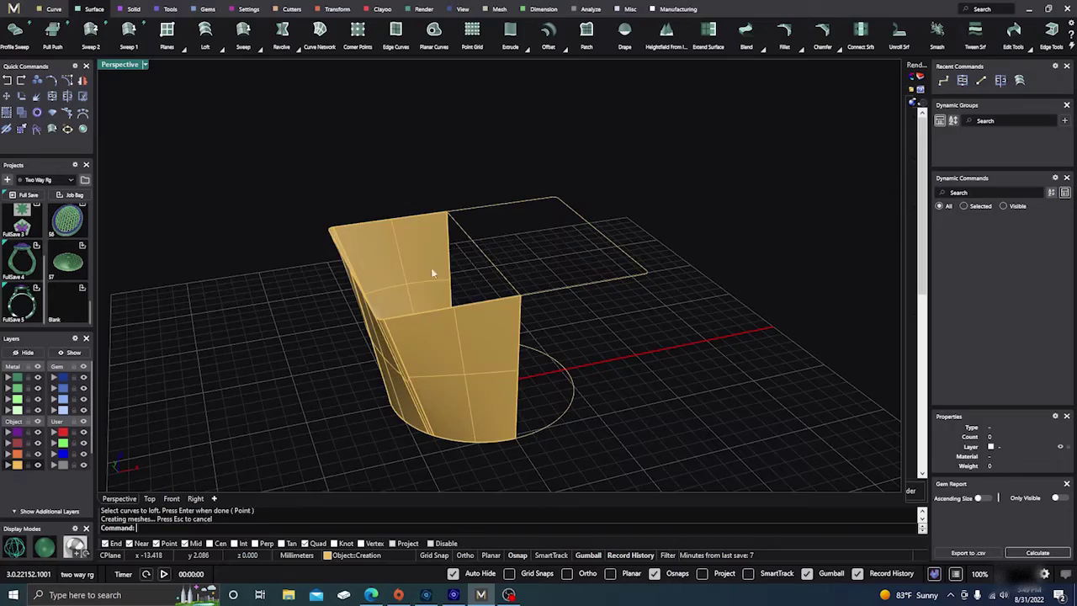
pyautogui.moveTo(435, 272); pyautogui.dragTo(364, 383, button='right')
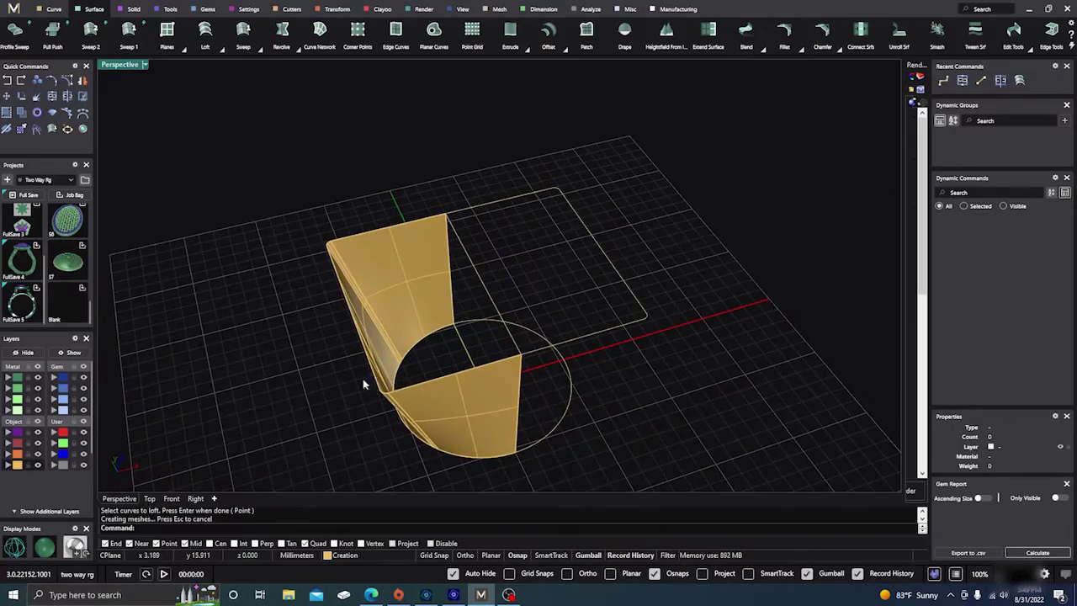
pyautogui.moveTo(294, 391); pyautogui.dragTo(328, 394, button='right')
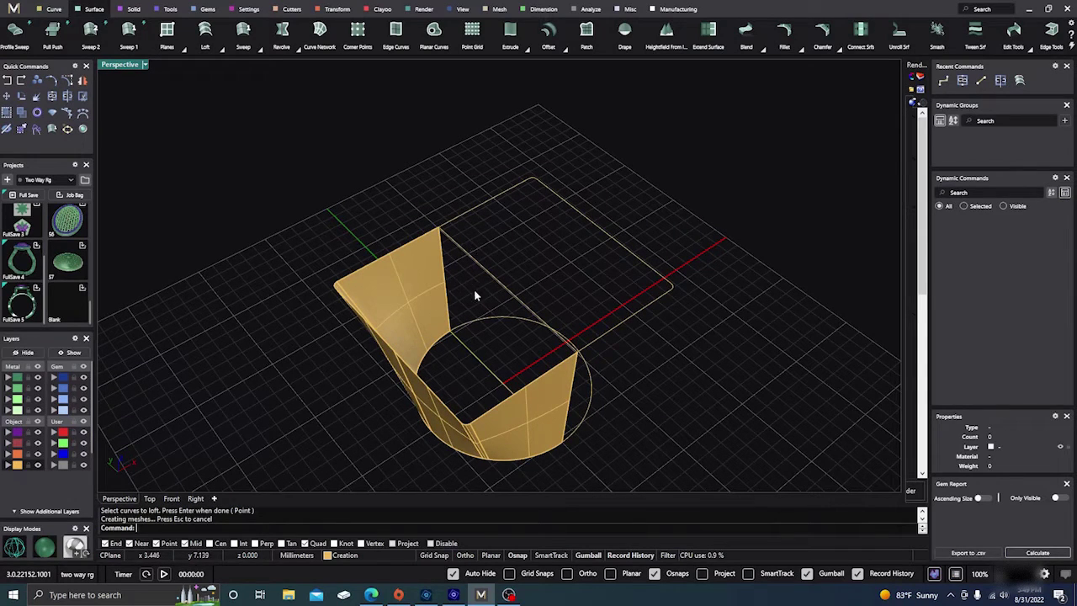
# Step: Loft the other rectangle curve to the circle with default Loft options
pyautogui.click(205, 34)
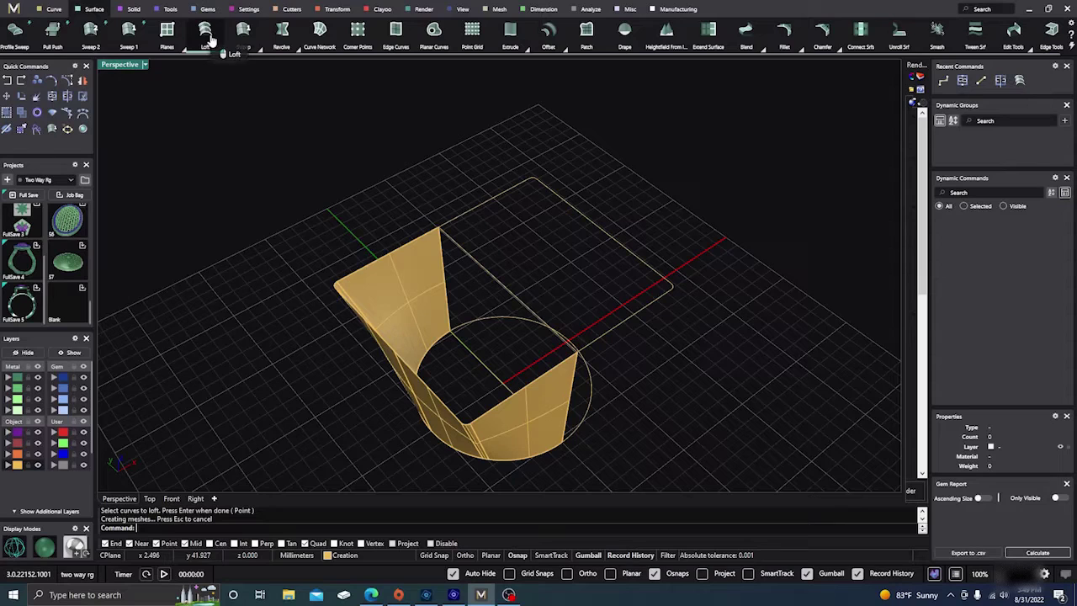
pyautogui.click(484, 271)
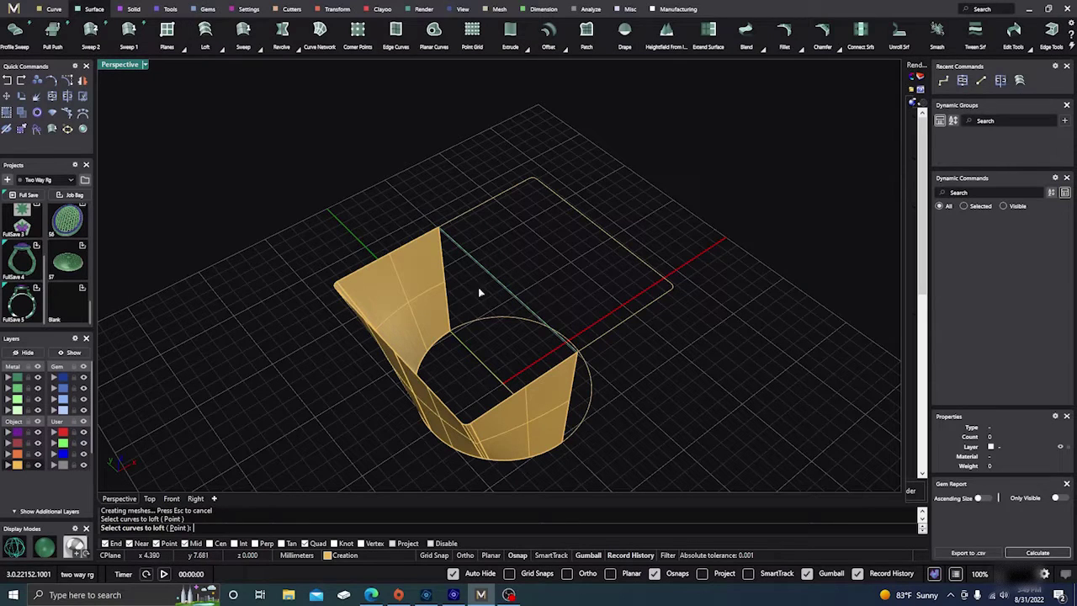
pyautogui.click(471, 357)
pyautogui.press('Return')
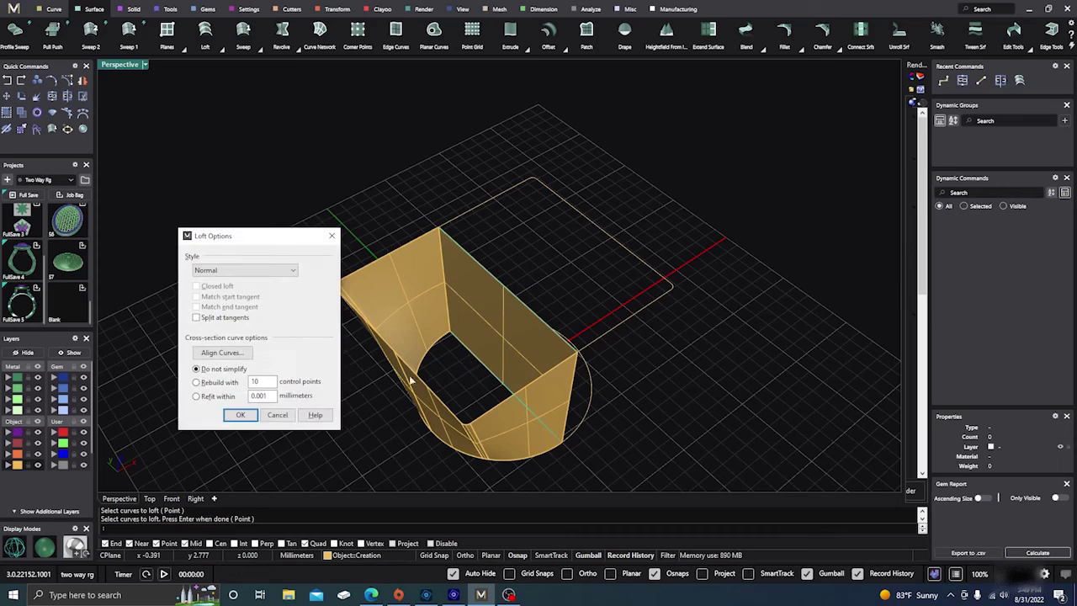
pyautogui.click(244, 421)
# Step: Orbit around the two open lofts, then window-select both surfaces
pyautogui.moveTo(286, 433); pyautogui.dragTo(347, 417, button='right')
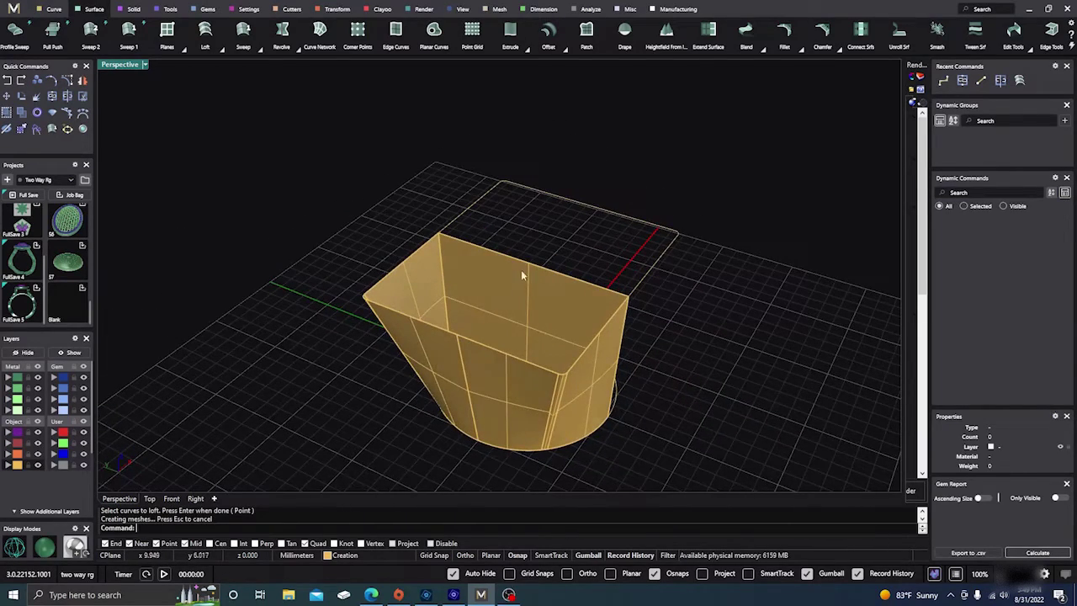
pyautogui.moveTo(267, 336); pyautogui.dragTo(341, 354, button='right')
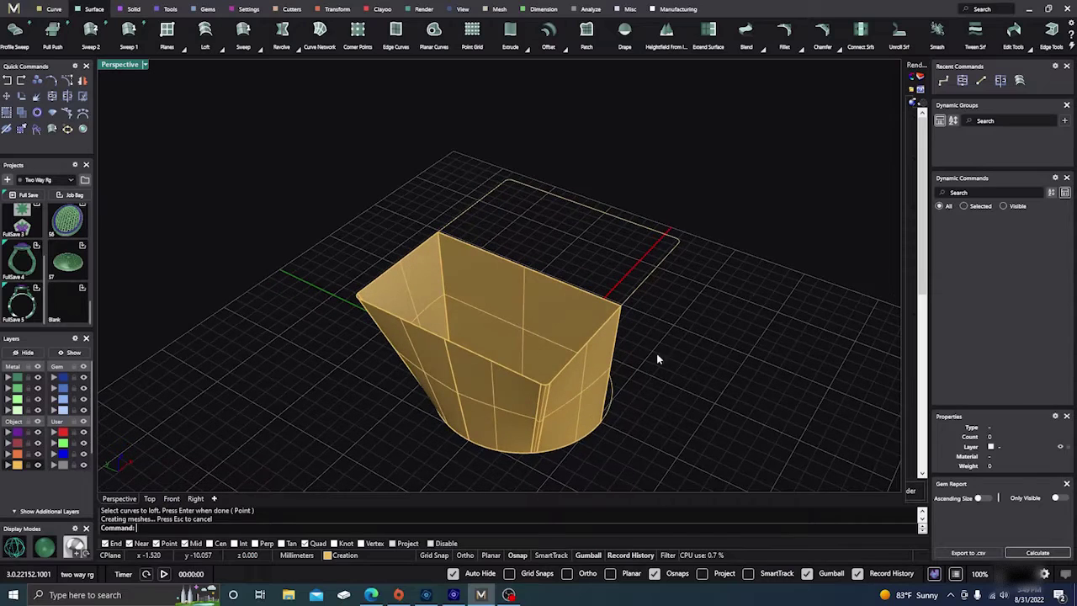
pyautogui.moveTo(681, 402); pyautogui.dragTo(659, 375, button='right')
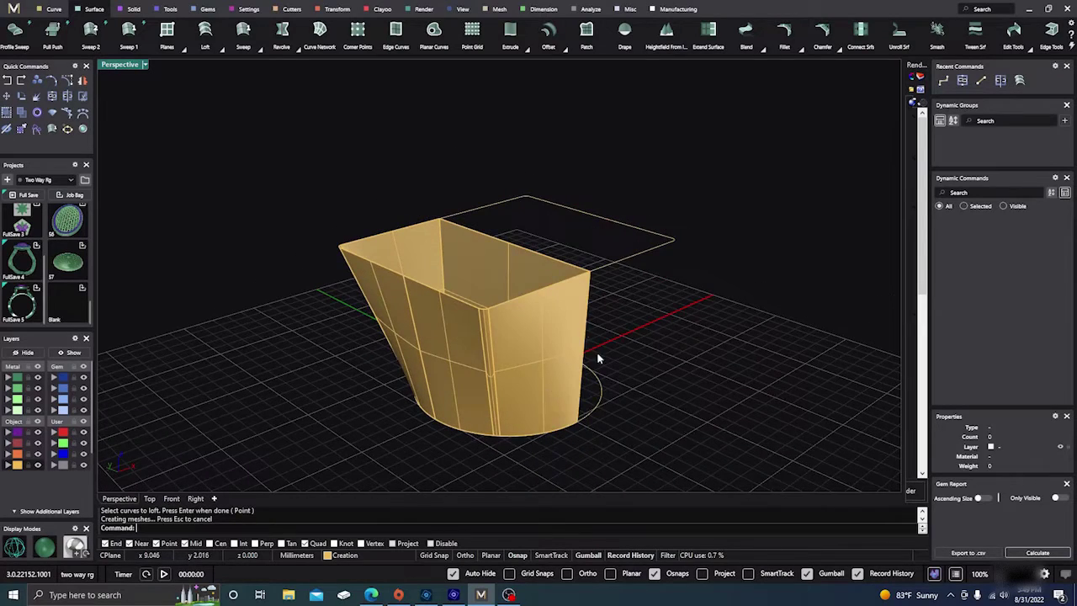
pyautogui.moveTo(598, 358); pyautogui.dragTo(584, 379, button='right')
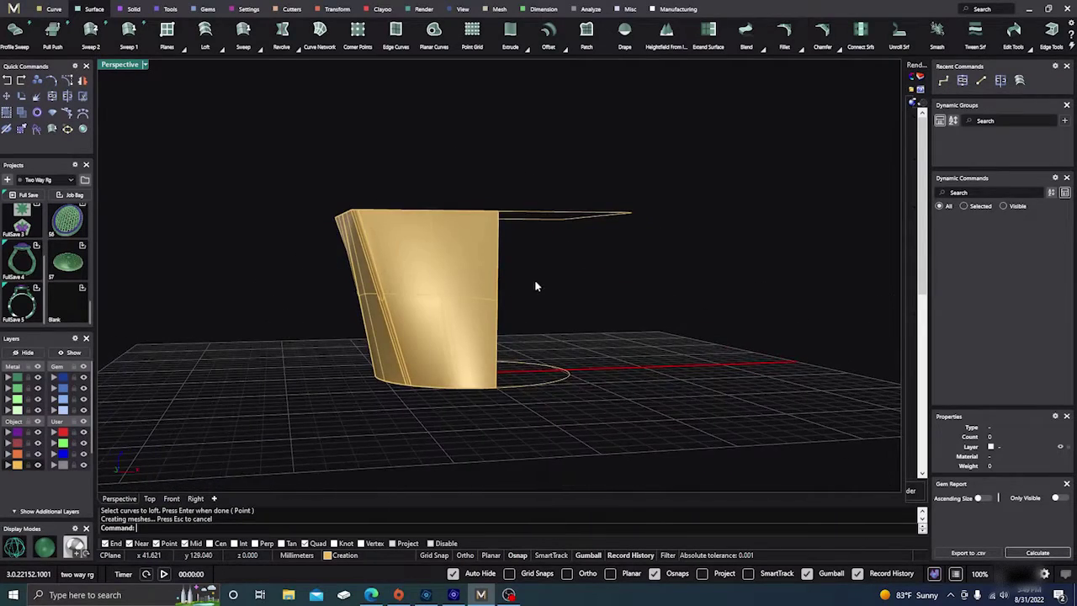
pyautogui.moveTo(534, 285); pyautogui.dragTo(320, 314)
# Step: Delete the lofts and the dividing curve, then join the four curves into two closed curves
pyautogui.press('Delete')
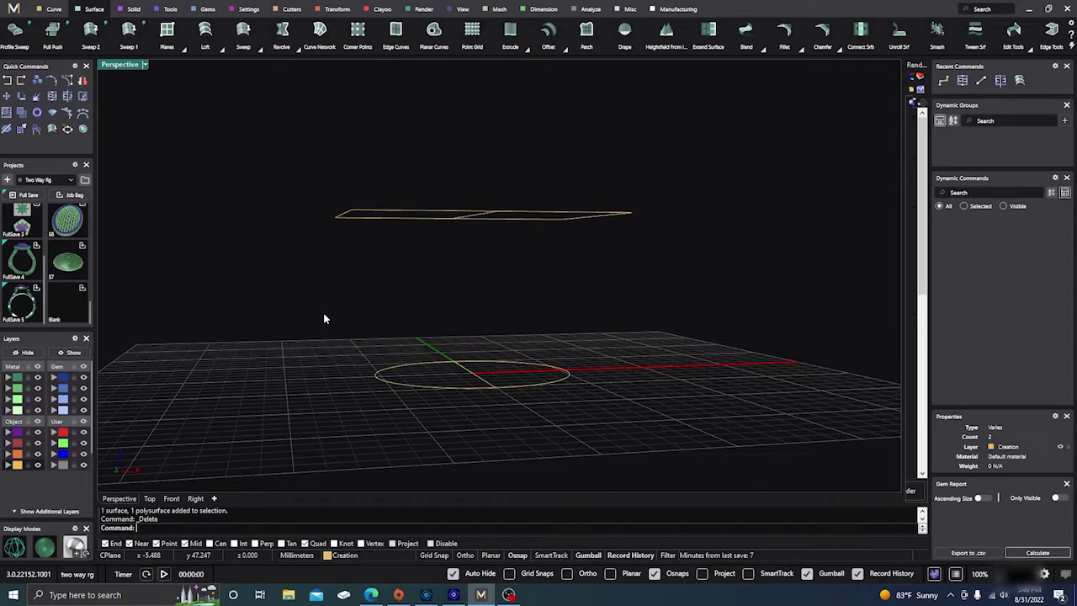
pyautogui.moveTo(323, 312); pyautogui.dragTo(334, 346, button='right')
pyautogui.click(476, 227)
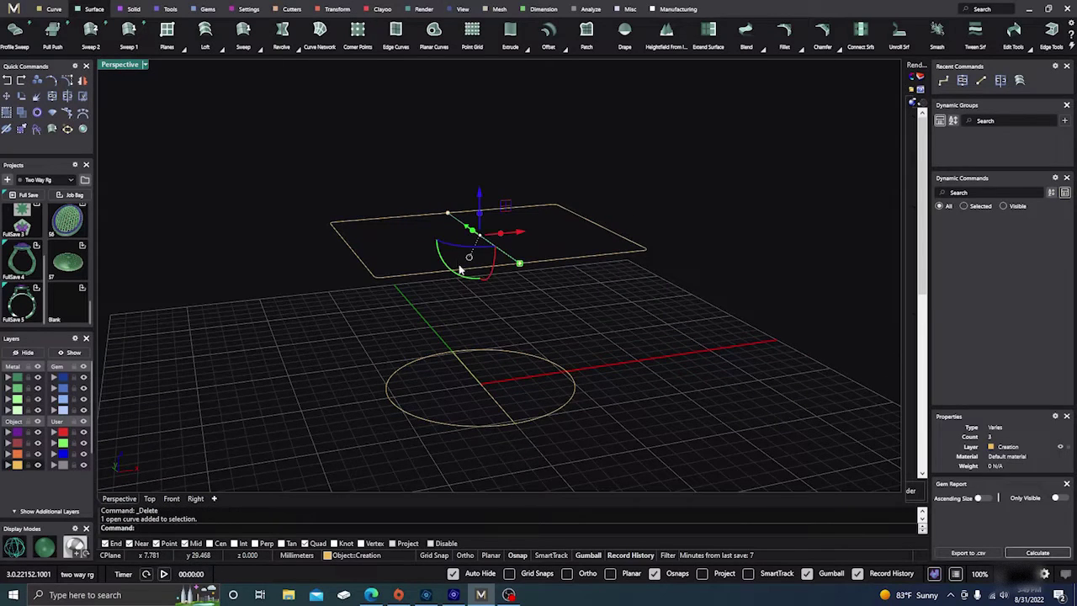
pyautogui.press('Delete')
pyautogui.moveTo(284, 135); pyautogui.dragTo(703, 471)
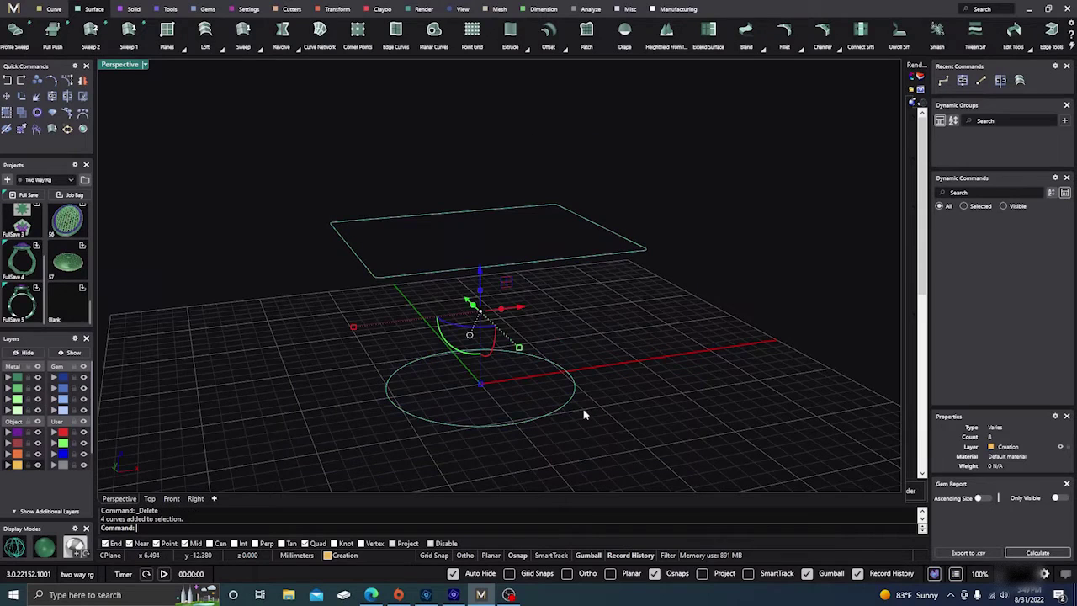
pyautogui.click(53, 96)
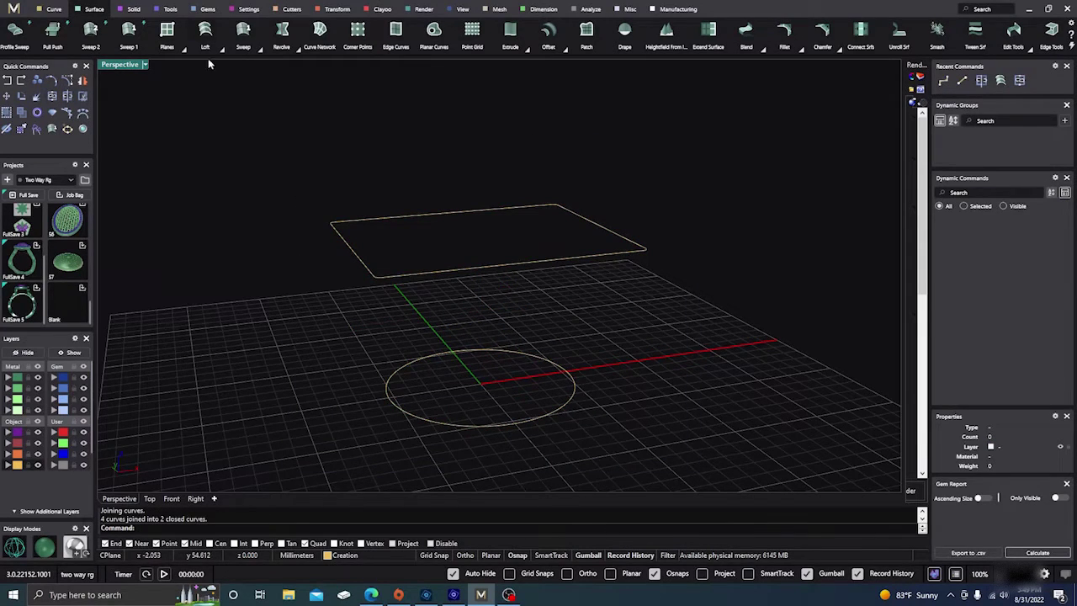
# Step: Loft the closed rectangle to the circle, accepting default seams and options
pyautogui.click(204, 32)
pyautogui.click(350, 250)
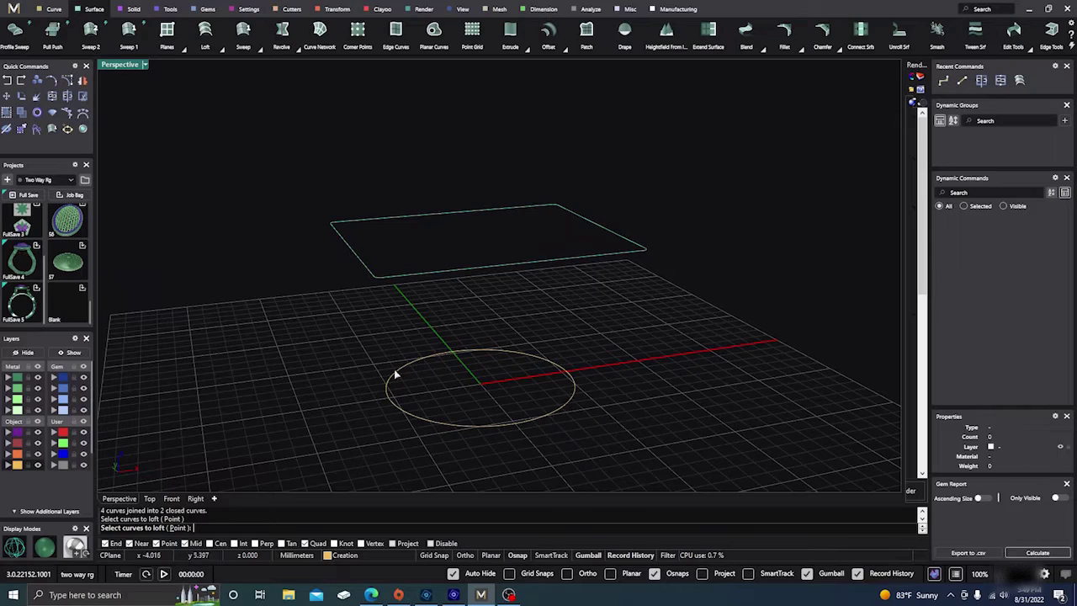
pyautogui.click(408, 414)
pyautogui.press('Return')
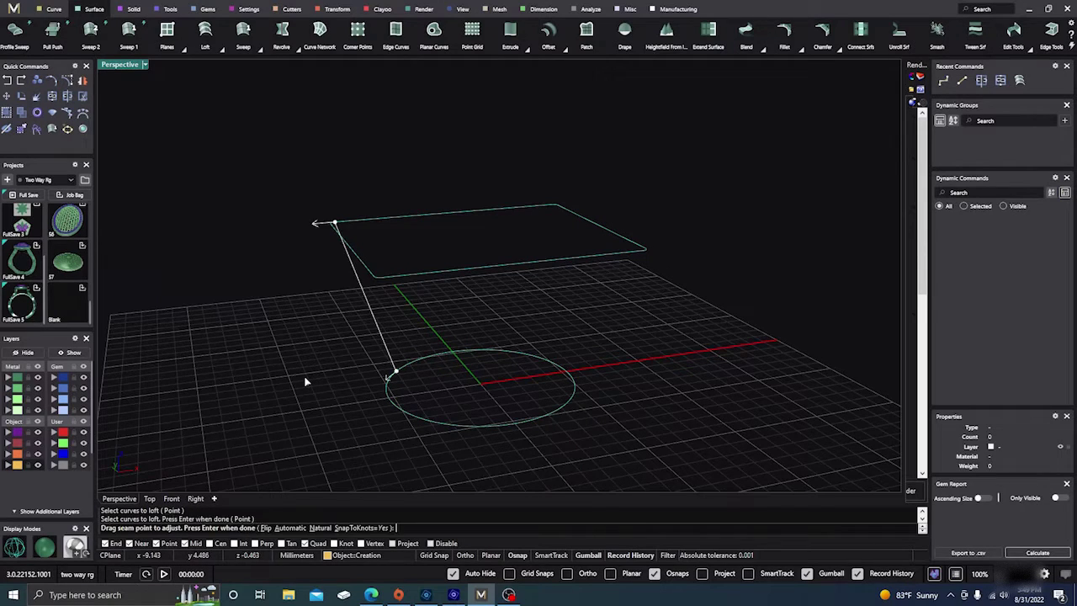
pyautogui.press('Return')
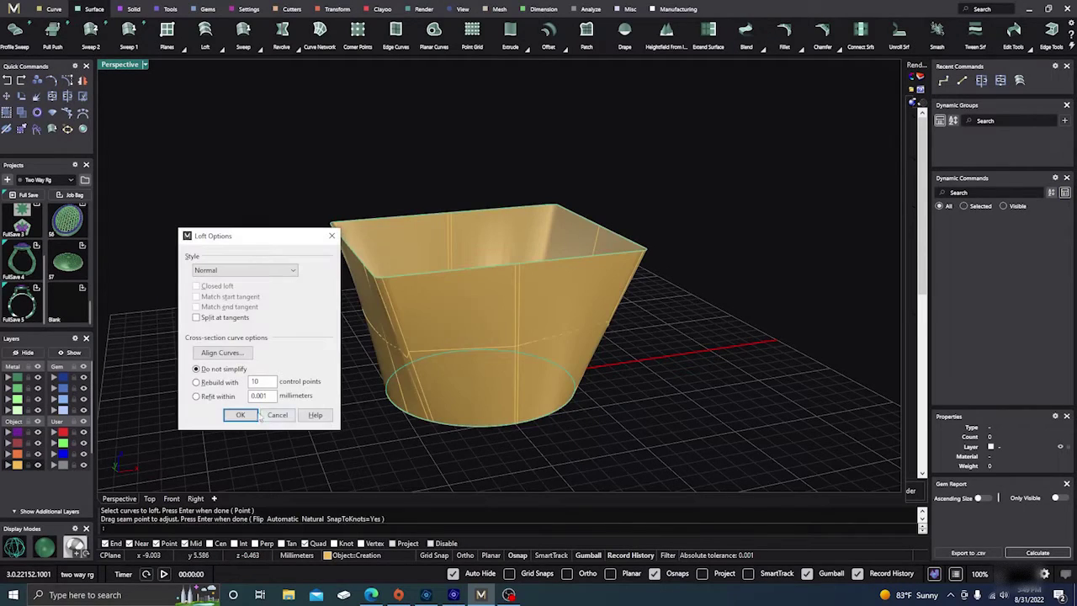
pyautogui.click(243, 416)
pyautogui.moveTo(762, 361); pyautogui.dragTo(667, 384, button='right')
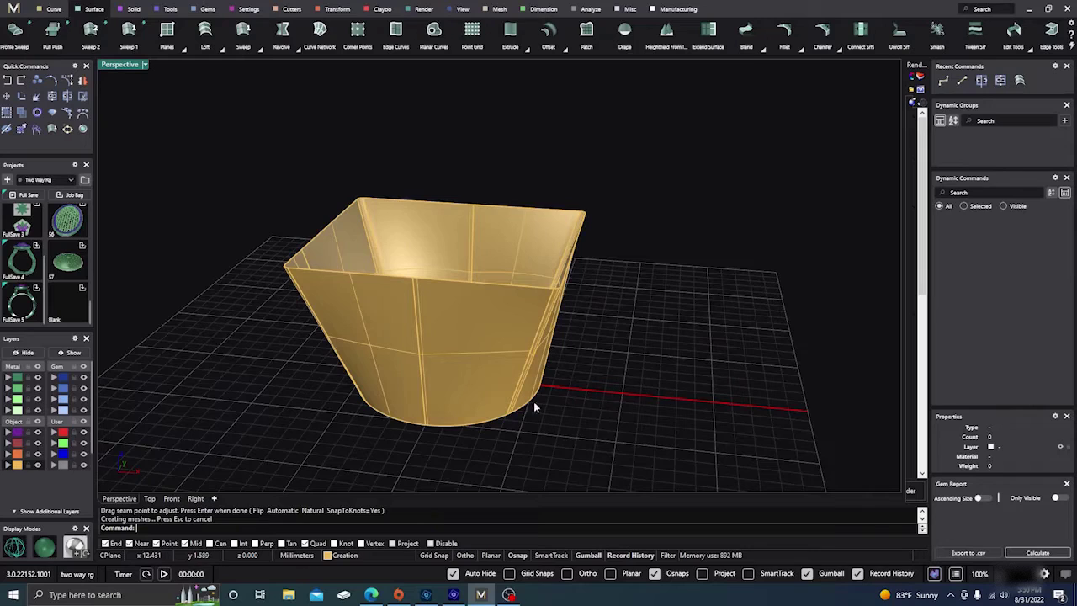
pyautogui.moveTo(617, 408); pyautogui.dragTo(569, 377, button='right')
# Step: Assign the cup to layer Metal 01 and view its open bottom
pyautogui.click(569, 378)
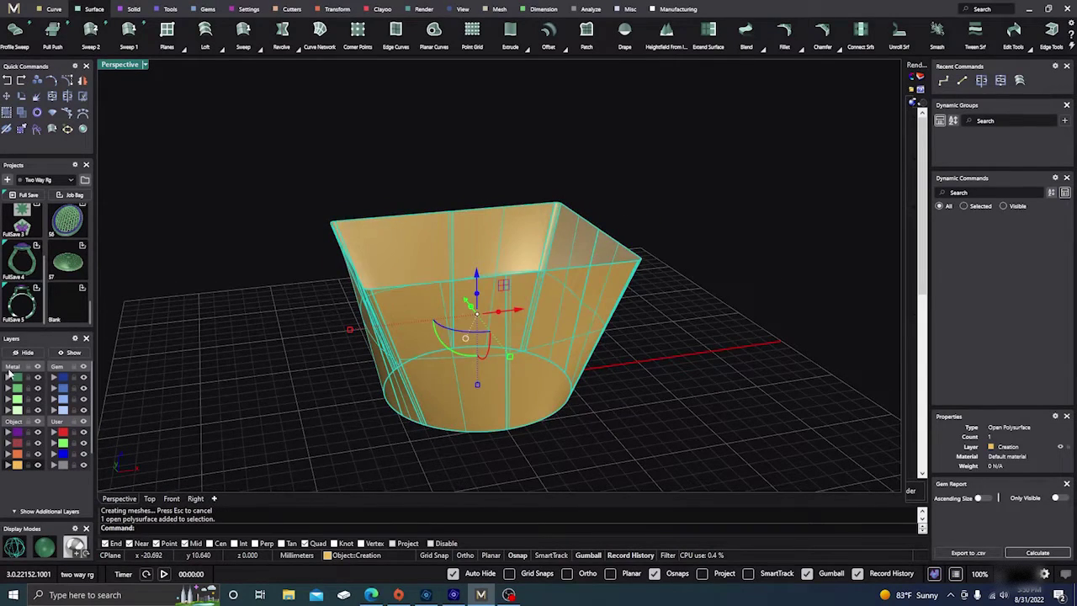
pyautogui.click(8, 377)
pyautogui.moveTo(168, 416); pyautogui.dragTo(279, 397, button='right')
pyautogui.click(279, 397)
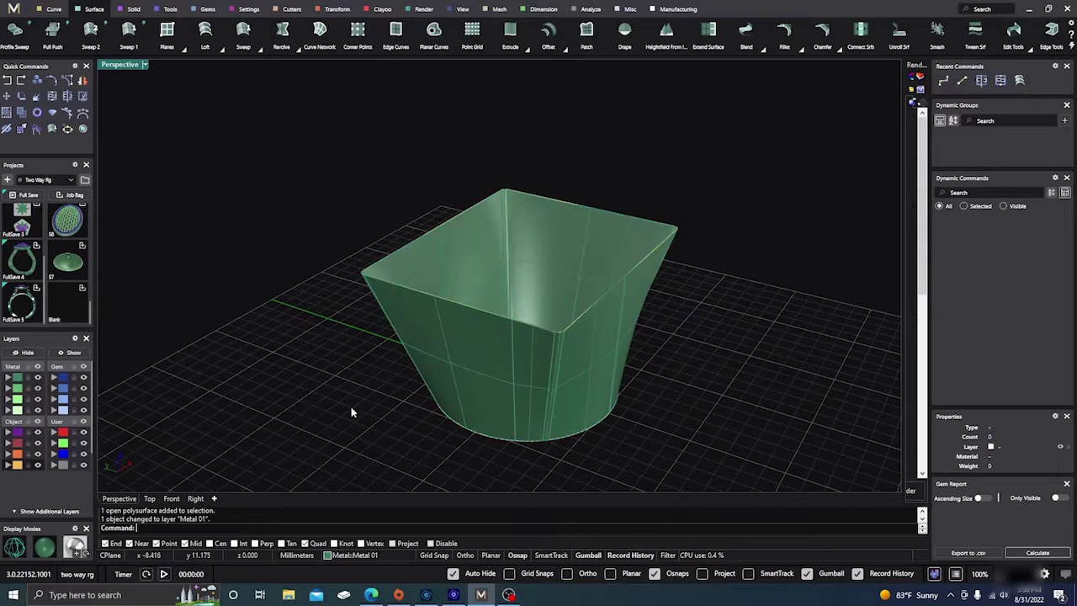
pyautogui.moveTo(351, 406); pyautogui.dragTo(451, 390, button='right')
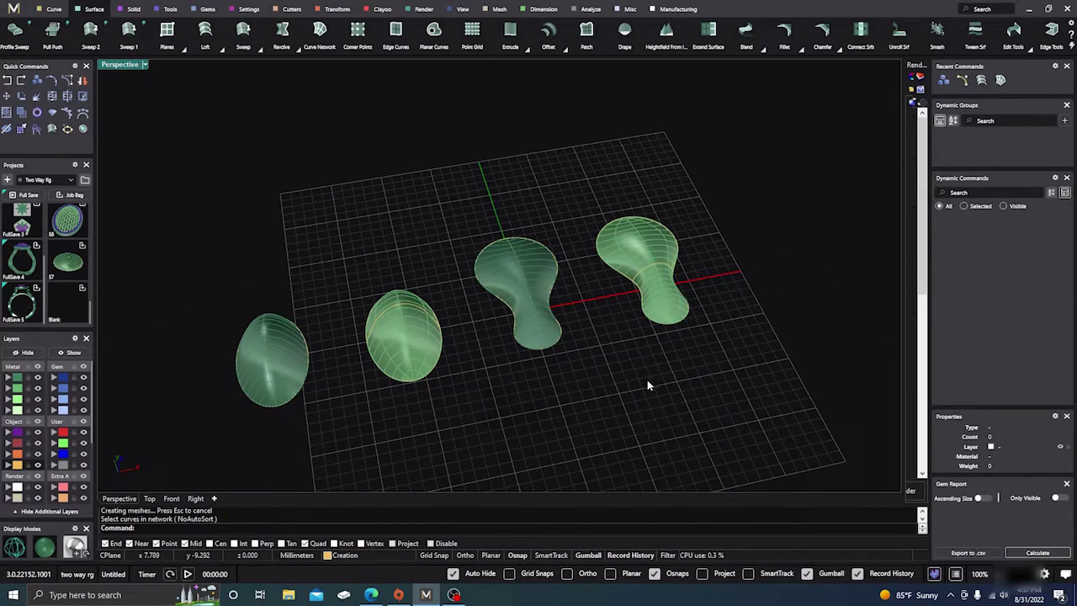
# Step: Orbit to a lower view of the four green blob surfaces
pyautogui.moveTo(601, 418); pyautogui.dragTo(475, 334, button='right')
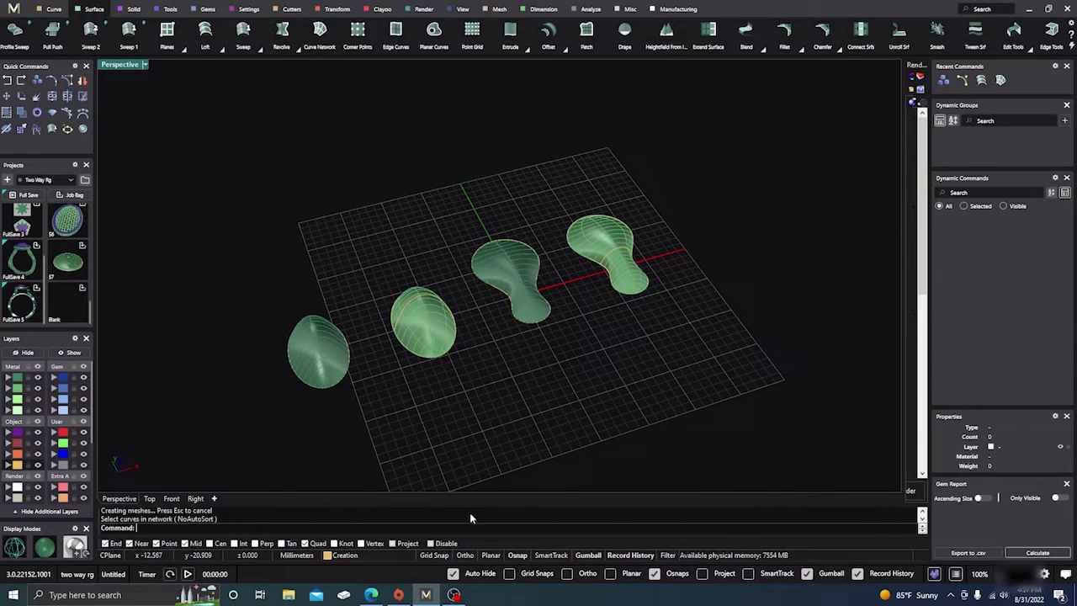